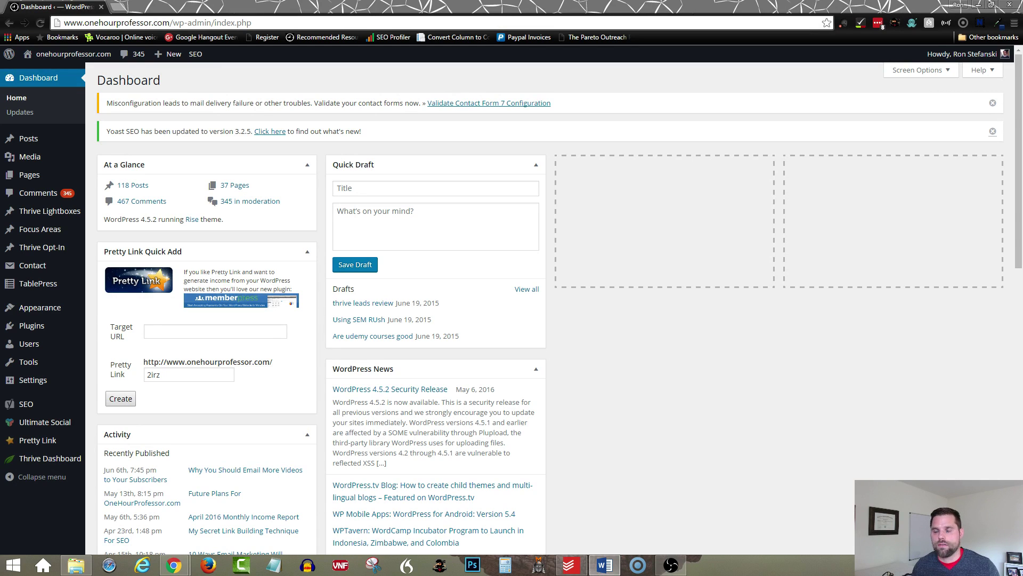
- Load onehourprofessor.com in a new tab, then scroll down to Recent Blog Posts and back to the top
{"action": "left_click", "coordinate": [119, 6]}
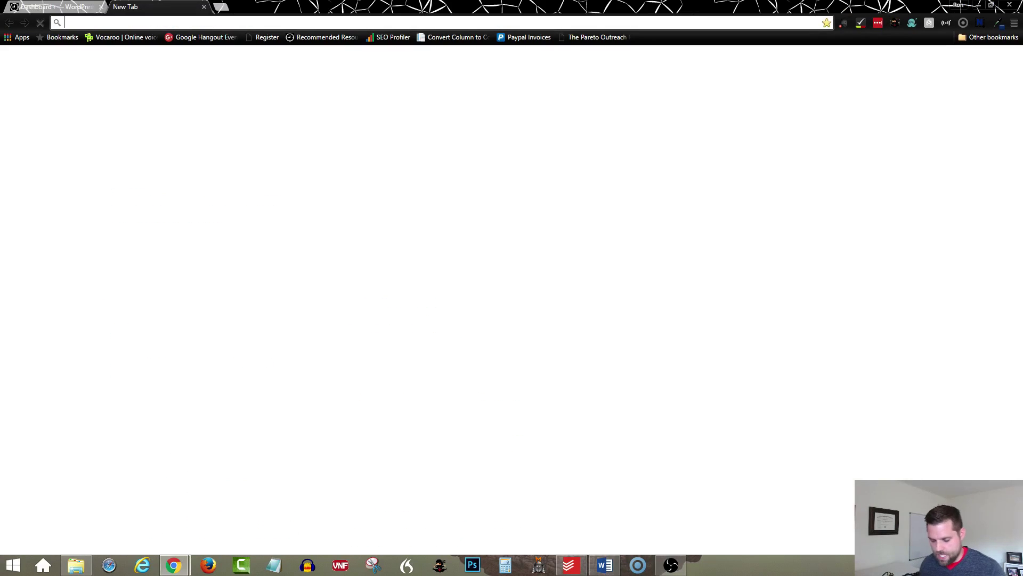
{"action": "type", "text": "onehourprofessor.com"}
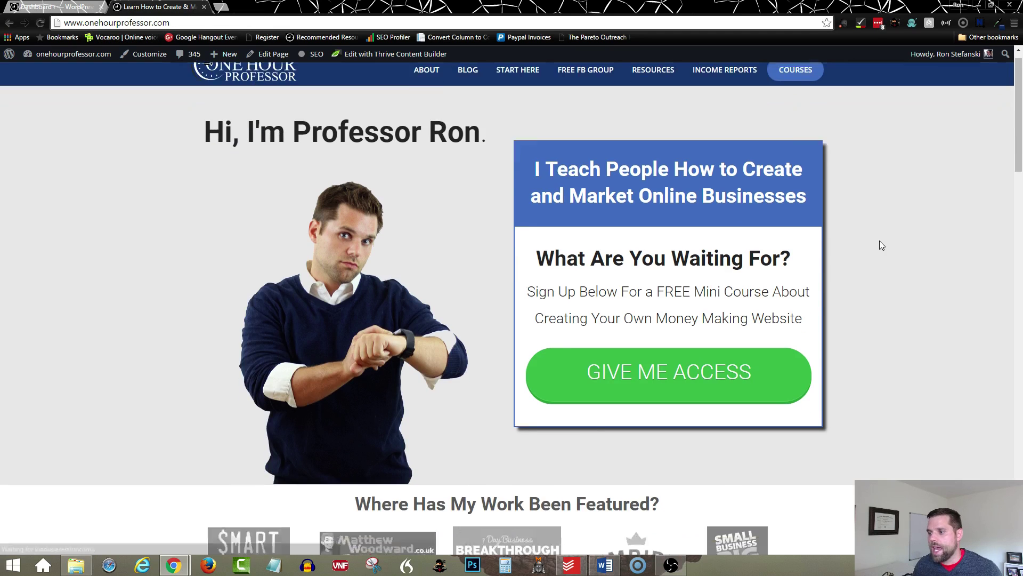
{"action": "scroll", "coordinate": [879, 242], "scroll_direction": "down", "scroll_amount": 5}
{"action": "scroll", "coordinate": [881, 245], "scroll_direction": "down", "scroll_amount": 5}
{"action": "scroll", "coordinate": [880, 245], "scroll_direction": "down", "scroll_amount": 5}
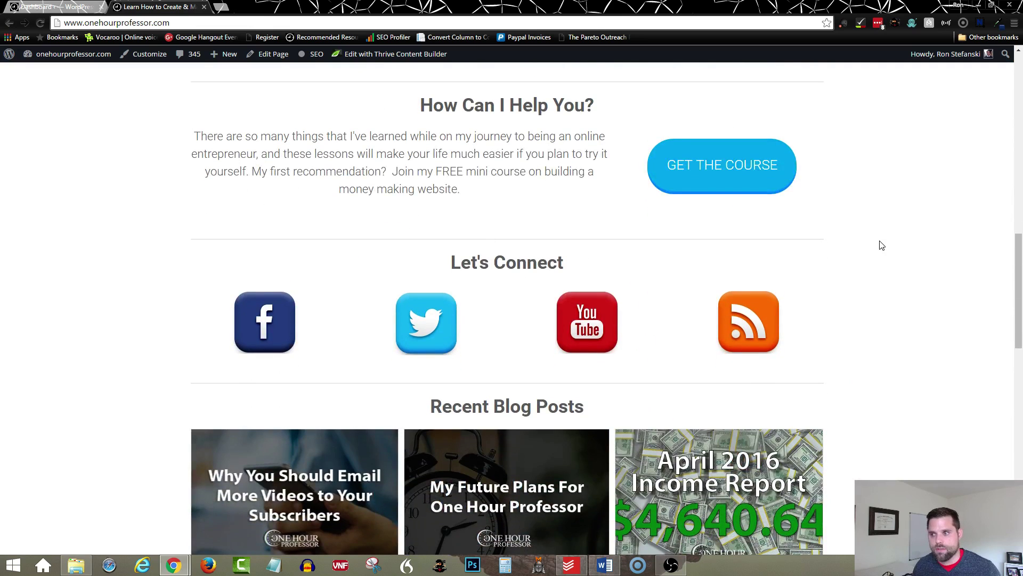
{"action": "scroll", "coordinate": [885, 241], "scroll_direction": "down", "scroll_amount": 3}
{"action": "scroll", "coordinate": [887, 238], "scroll_direction": "down", "scroll_amount": 3}
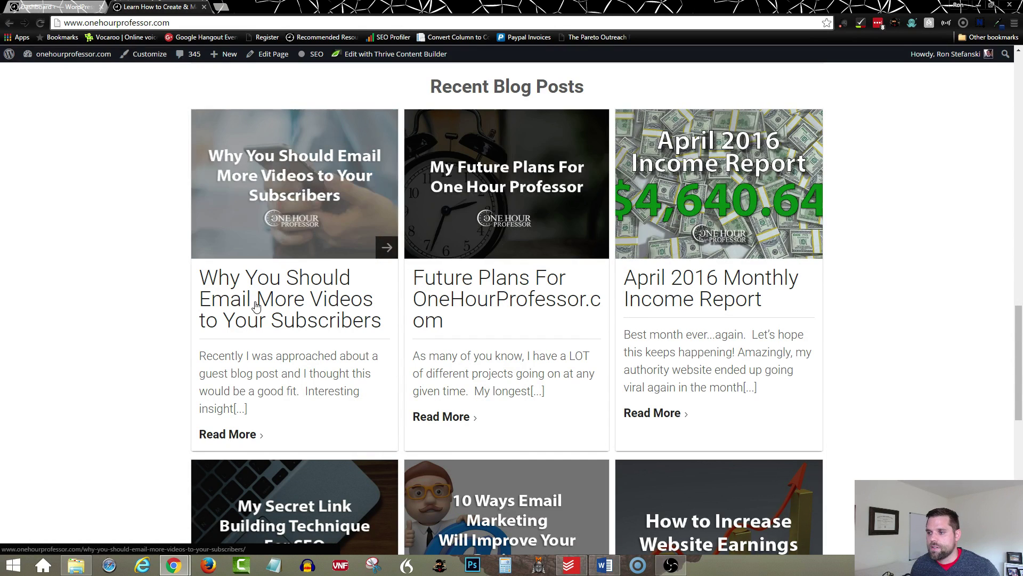
{"action": "scroll", "coordinate": [930, 370], "scroll_direction": "up", "scroll_amount": 10}
{"action": "scroll", "coordinate": [931, 370], "scroll_direction": "up", "scroll_amount": 6}
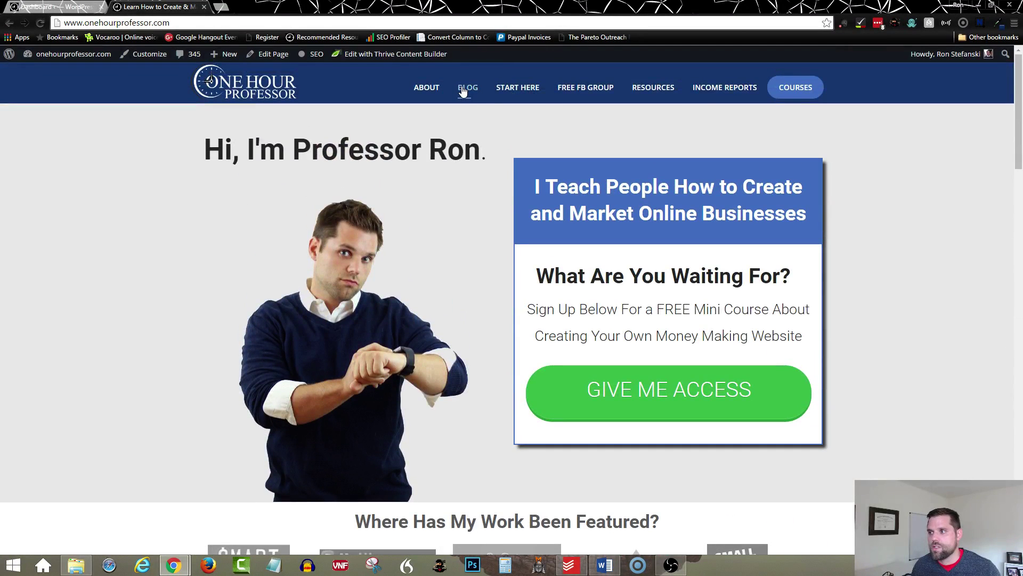
- Go to the site's BLOG page, which lists posts such as 'Future Plans For OneHourProfessor.com'
{"action": "left_click", "coordinate": [461, 88]}
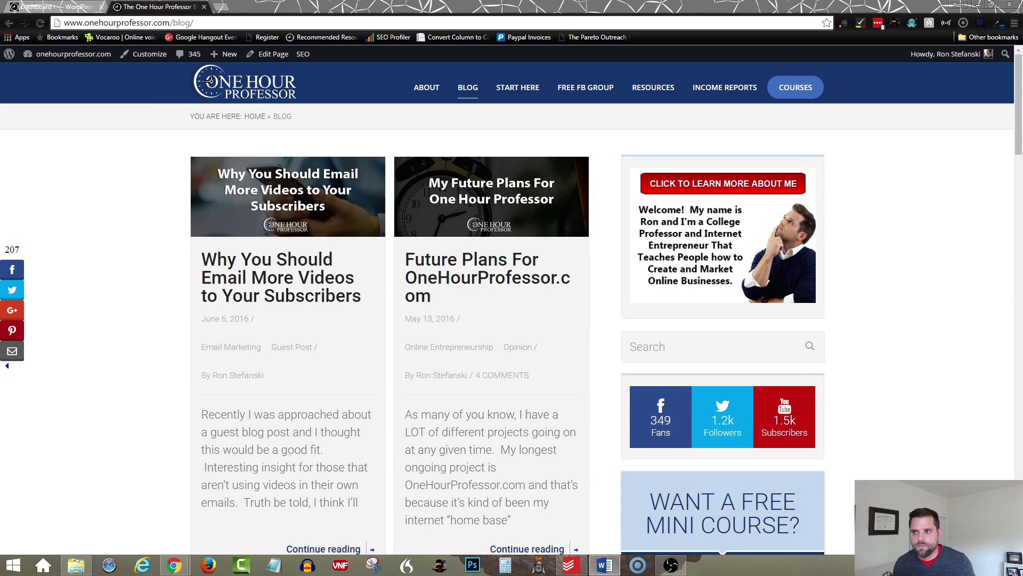
- Switch back to the WordPress admin Dashboard, which shows 118 posts, 37 pages and 467 comments
{"action": "left_click", "coordinate": [75, 6]}
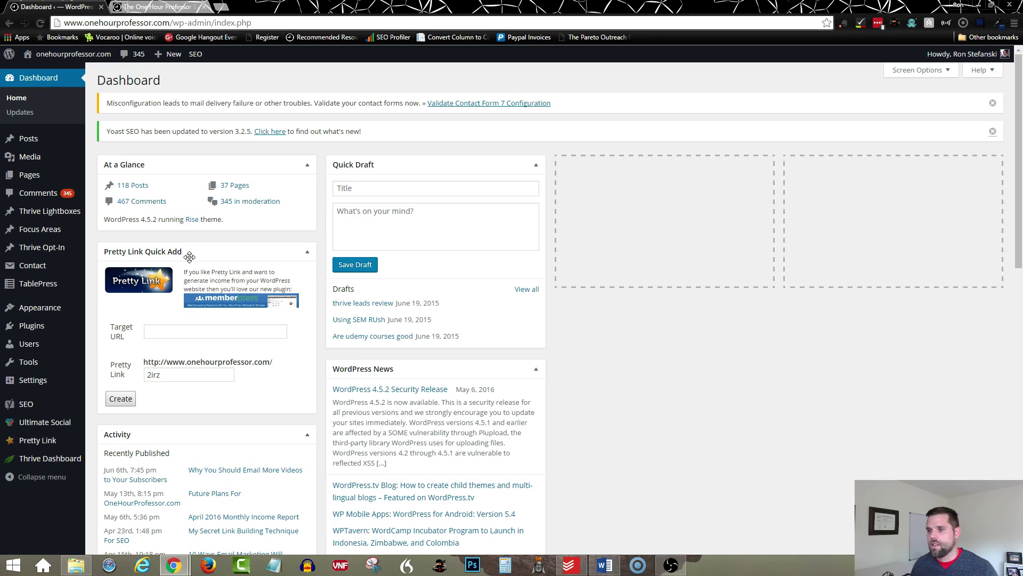
{"action": "mouse_move", "coordinate": [63, 462]}
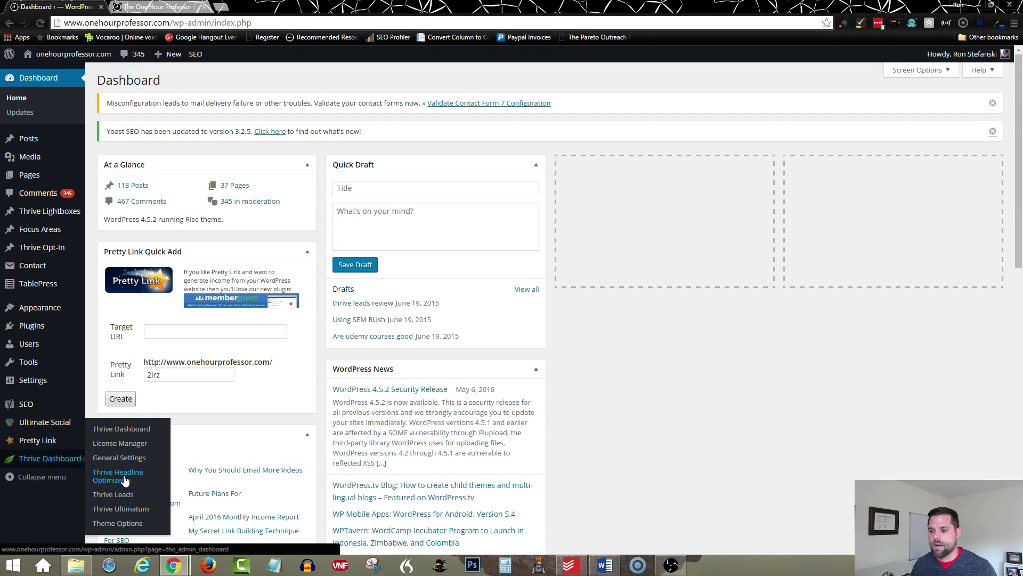
{"action": "mouse_move", "coordinate": [38, 180]}
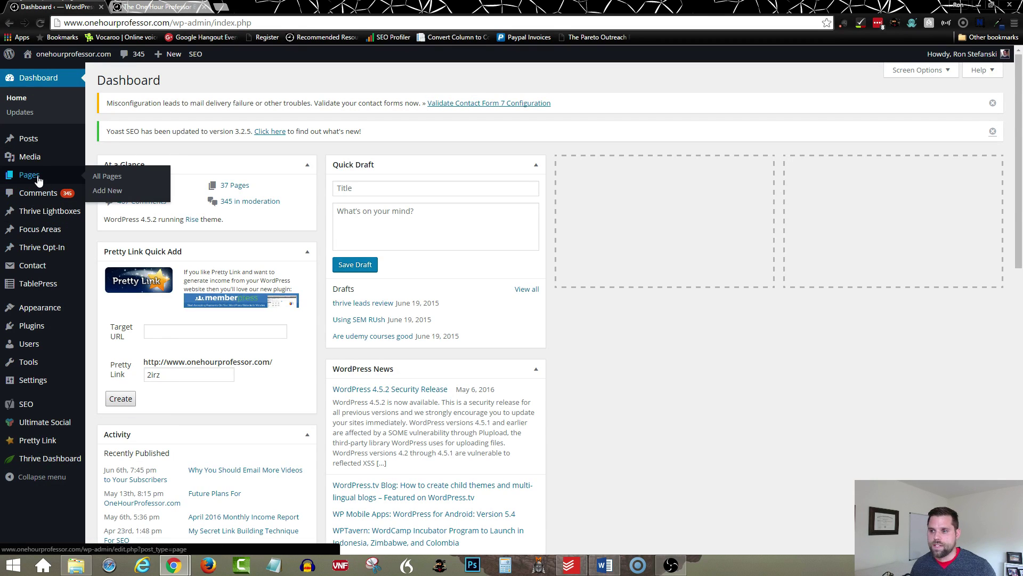
{"action": "mouse_move", "coordinate": [46, 145]}
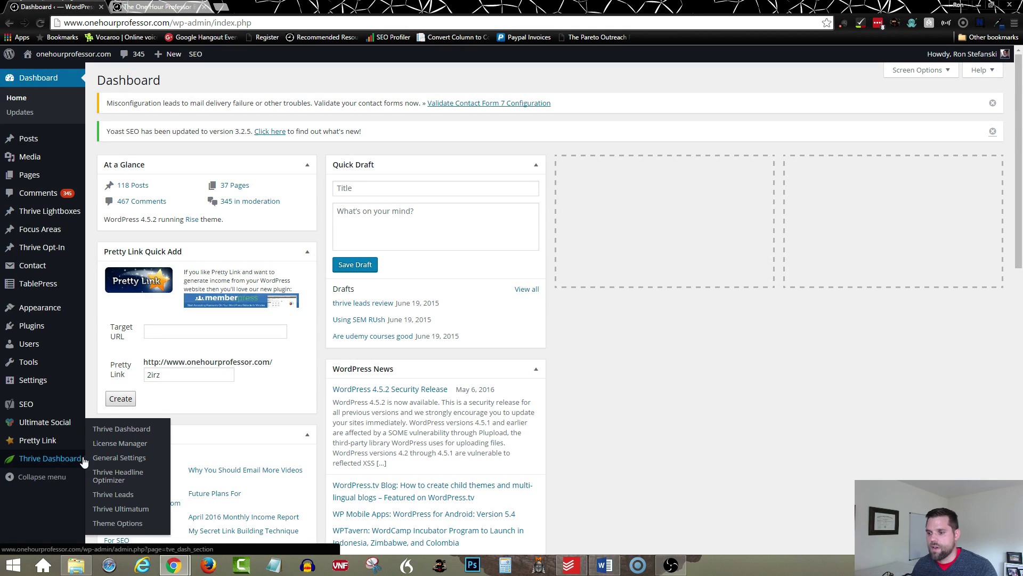
- Open Thrive Headline Optimizer and start a new headline test listing the 118 posts
{"action": "left_click", "coordinate": [118, 475]}
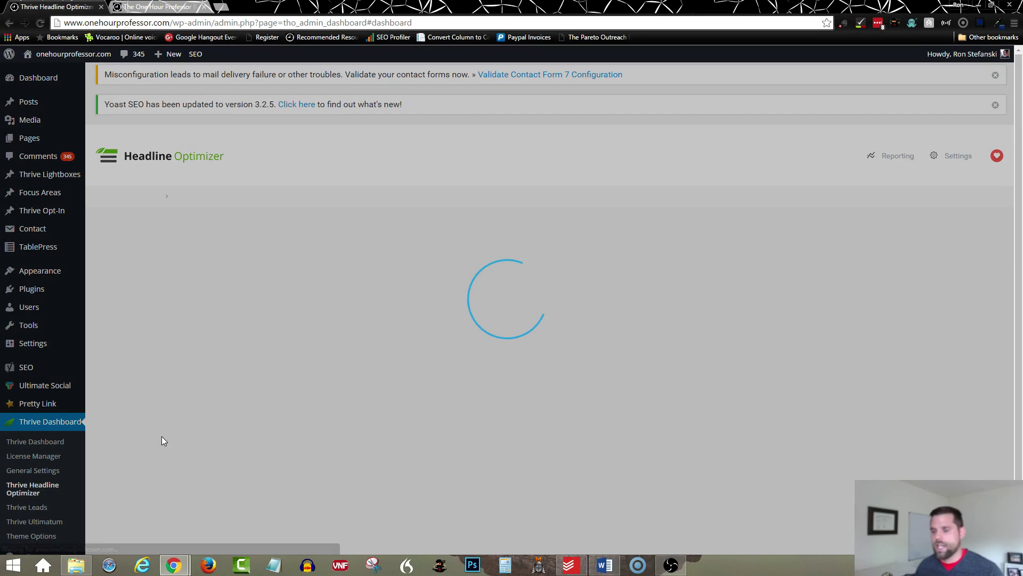
{"action": "key", "text": "alt+Tab"}
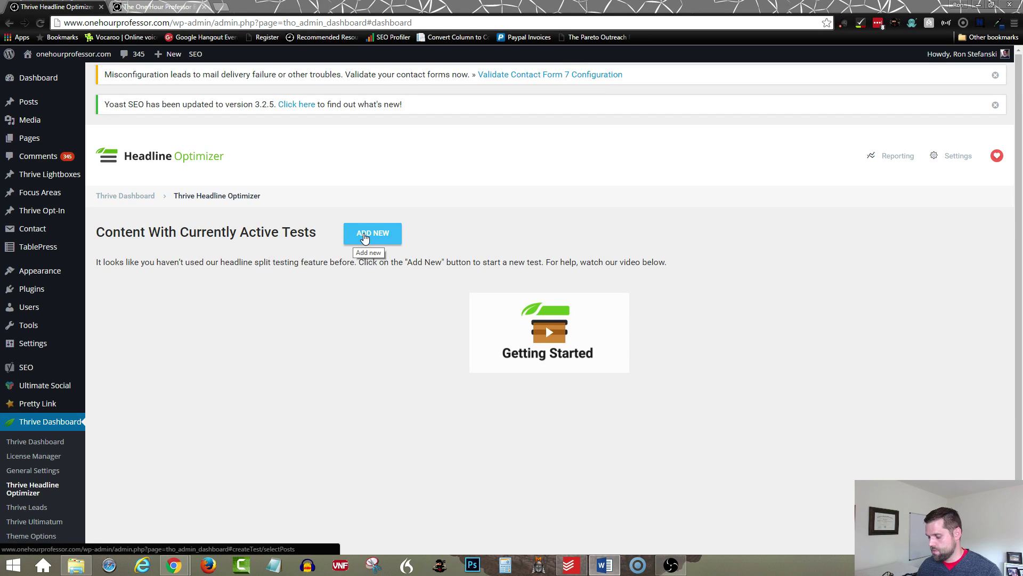
{"action": "left_click", "coordinate": [364, 237]}
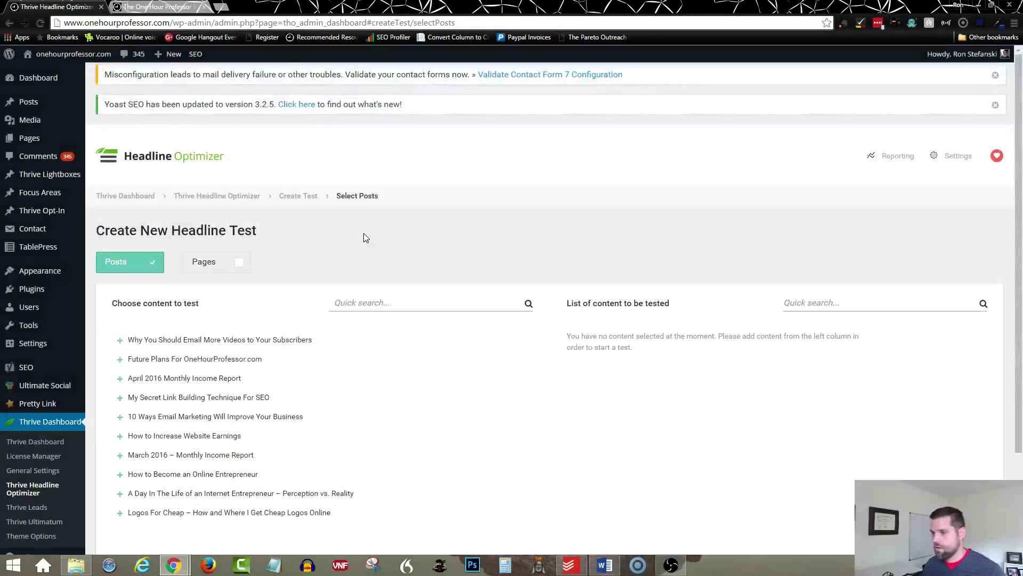
{"action": "scroll", "coordinate": [421, 272], "scroll_direction": "down", "scroll_amount": 1}
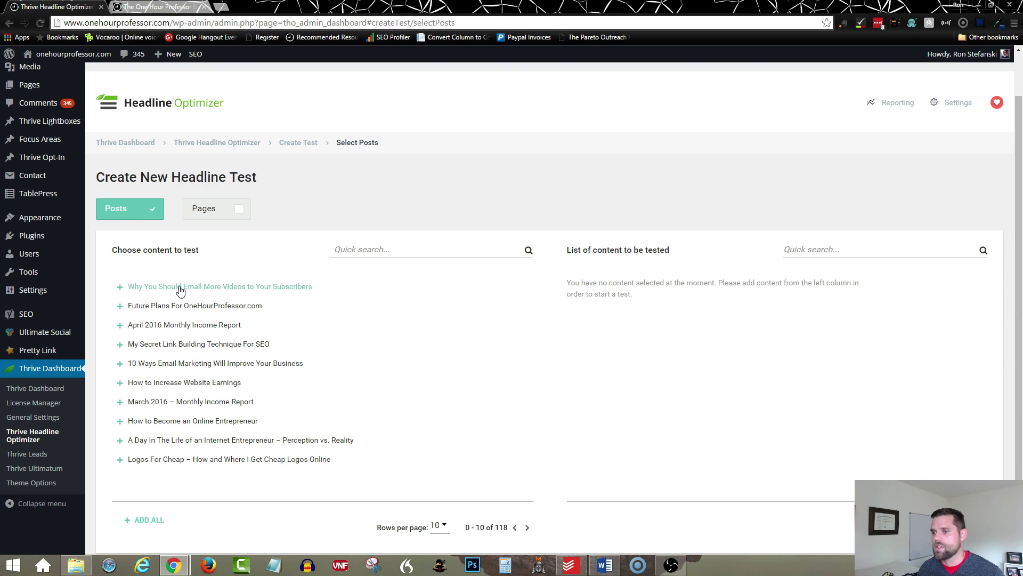
- Add the emailing-videos post and the Future Plans post to the test, then continue to Add Variations
{"action": "left_click", "coordinate": [207, 288]}
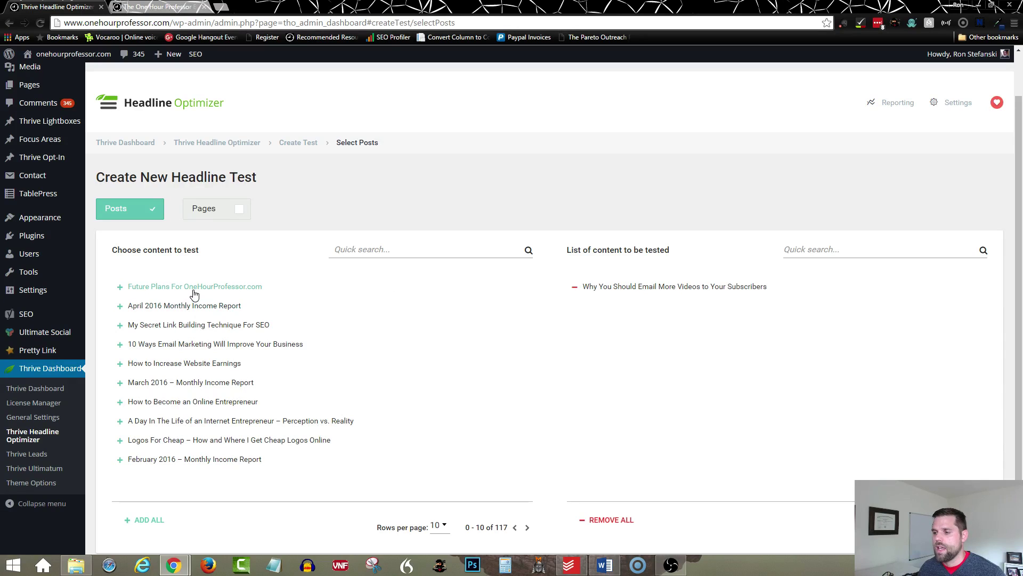
{"action": "left_click", "coordinate": [195, 293]}
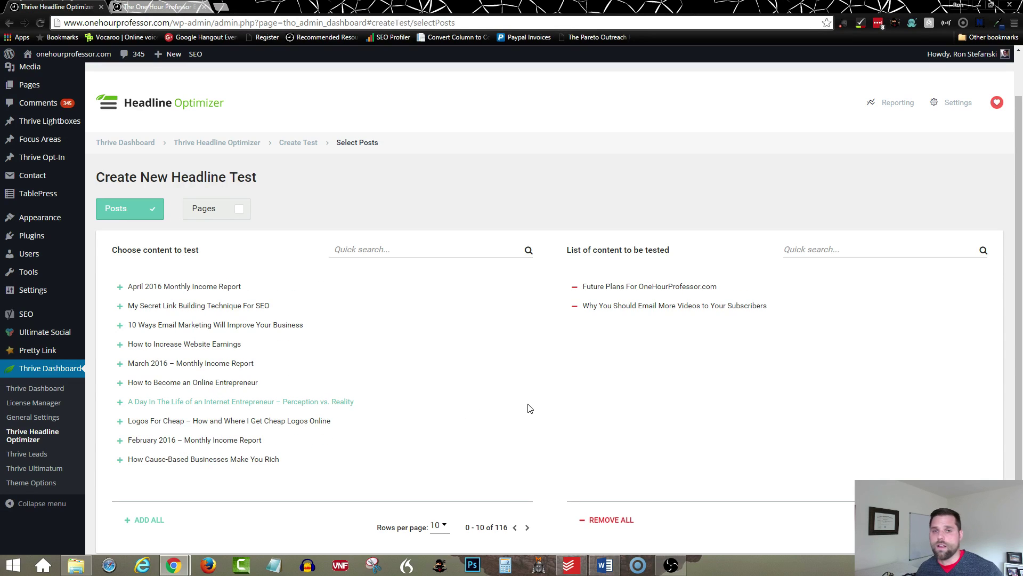
{"action": "scroll", "coordinate": [530, 407], "scroll_direction": "down", "scroll_amount": 2}
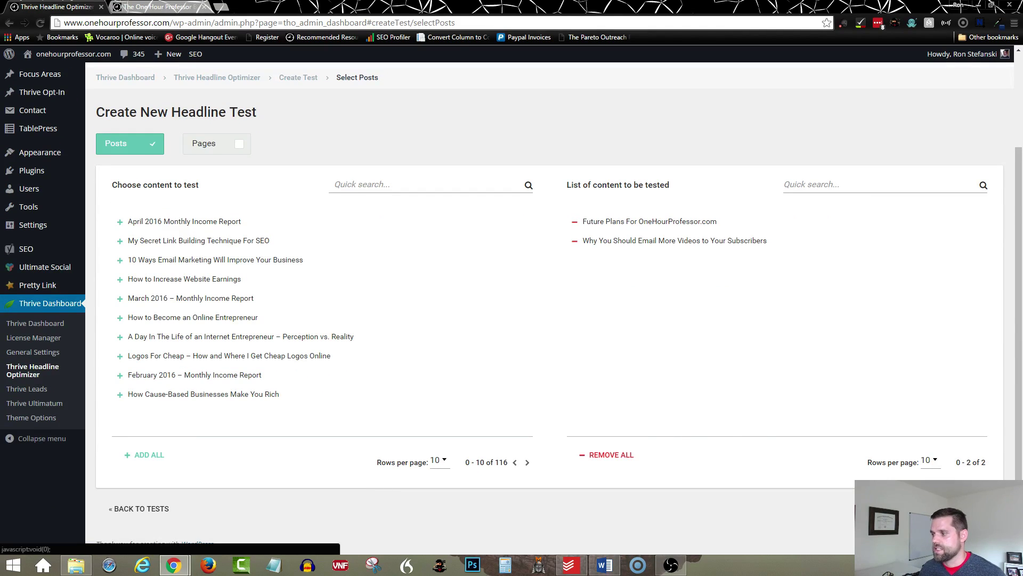
{"action": "left_click", "coordinate": [863, 508]}
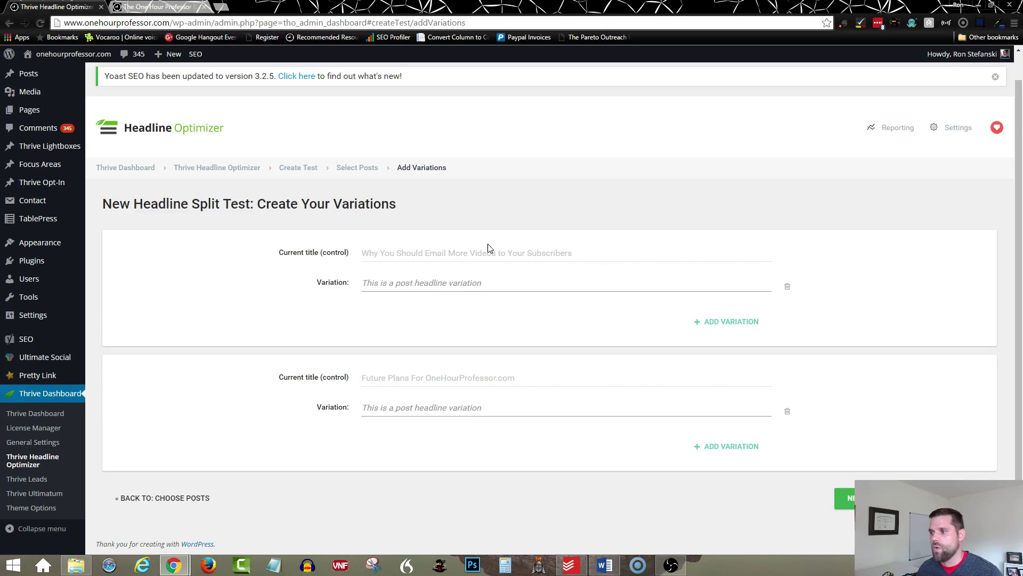
- Enter 'The Power of Emailing Videos to Your Subscribers' as the first post's variation headline
{"action": "left_click", "coordinate": [481, 284]}
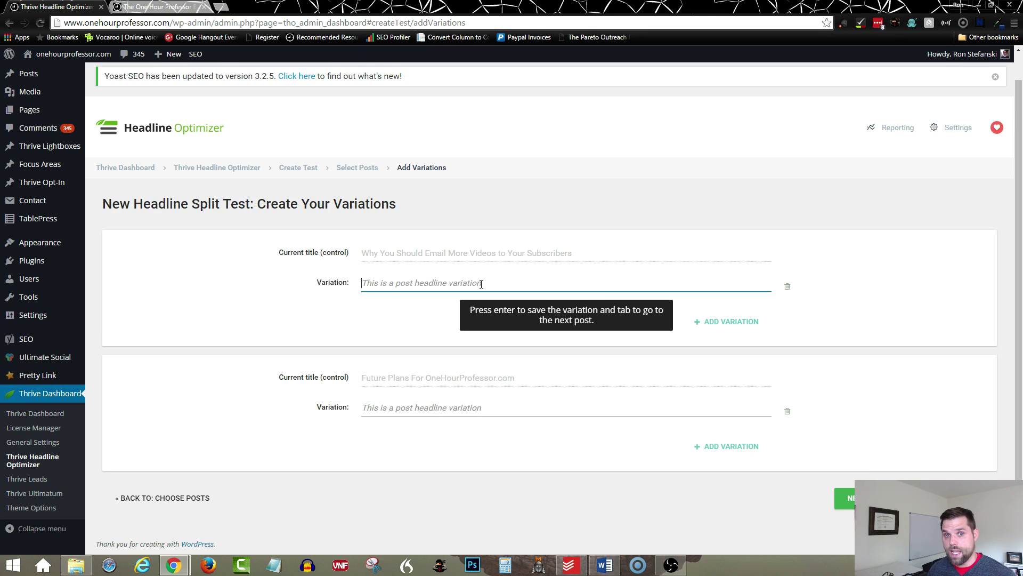
{"action": "type", "text": "The Power o"}
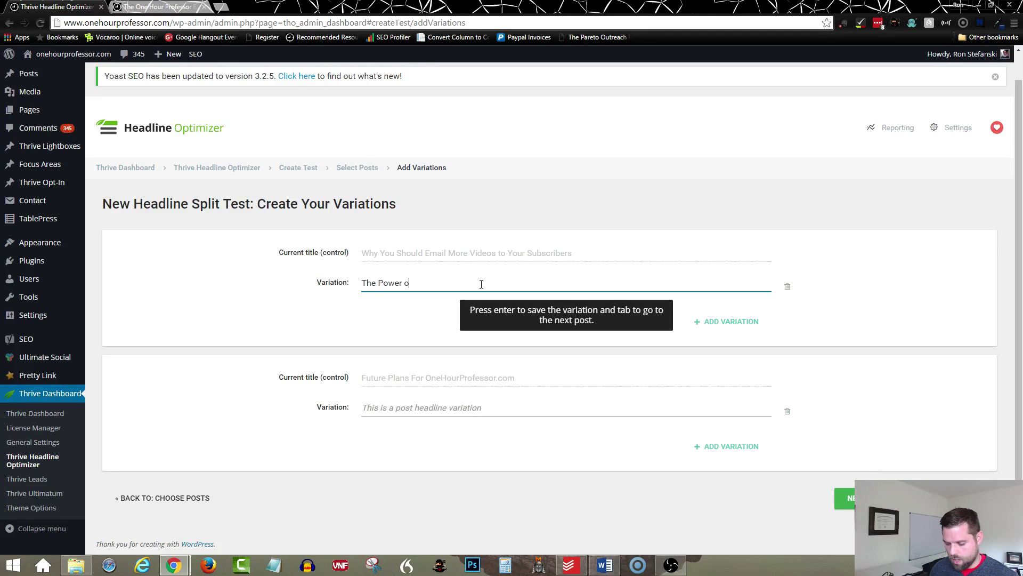
{"action": "type", "text": "f Emailing Video"}
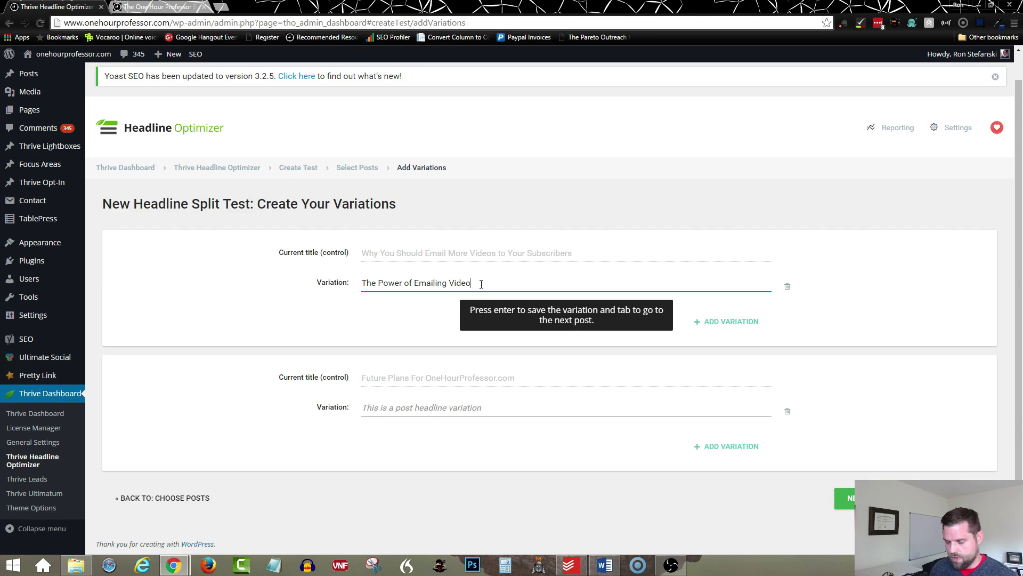
{"action": "type", "text": "s to Your "}
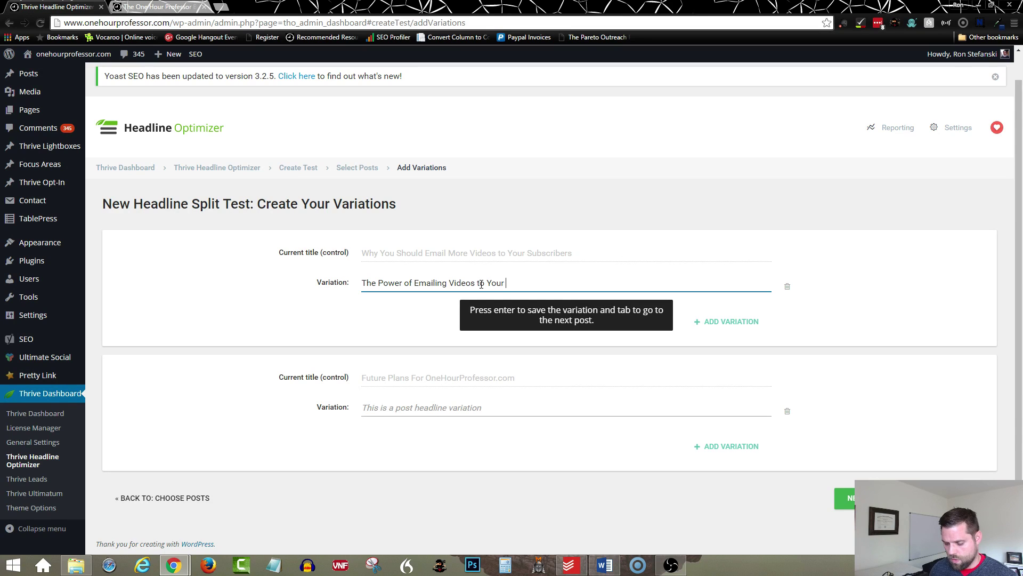
{"action": "type", "text": "Subscribers"}
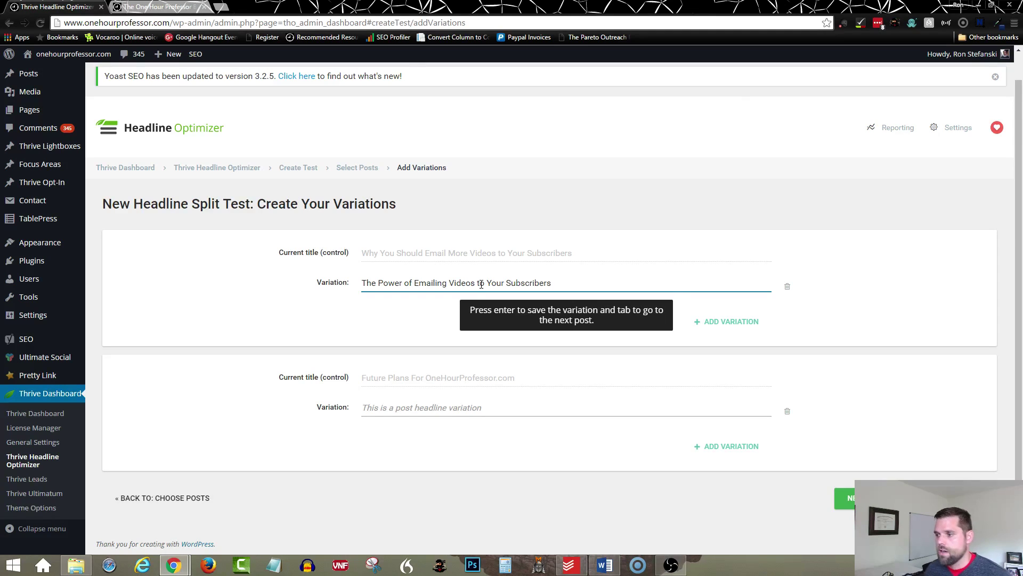
{"action": "key", "text": "Tab"}
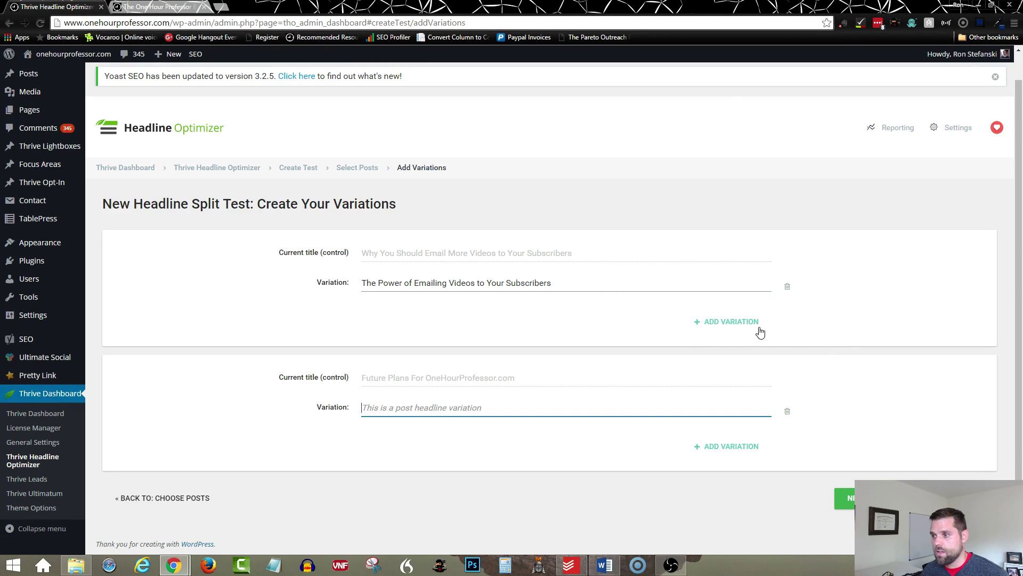
- Add another variation for that post: 'If You Aren't Using Video For This, You're Missing out'
{"action": "left_click", "coordinate": [589, 283]}
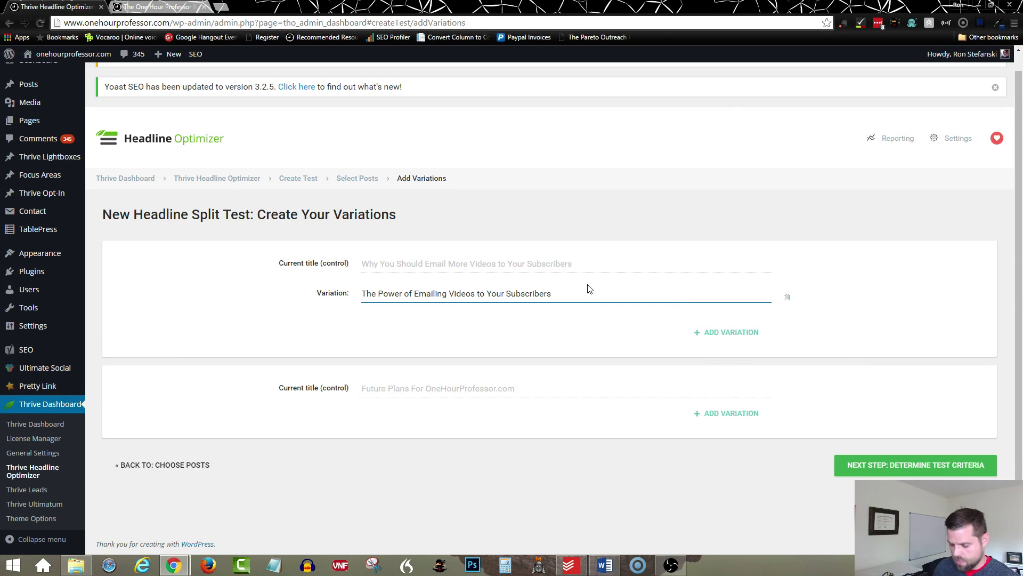
{"action": "key", "text": "Return"}
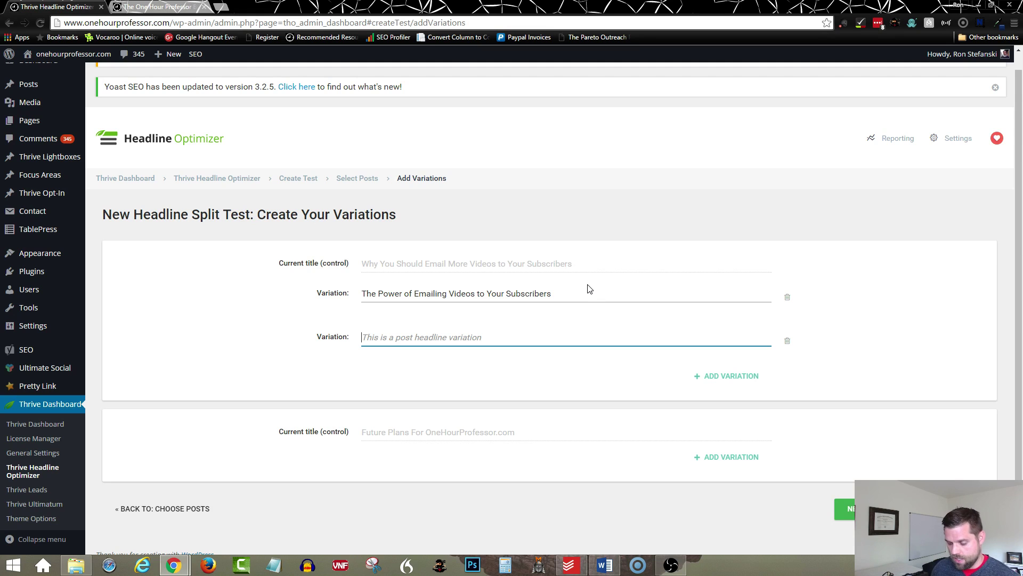
{"action": "type", "text": "If you aren"}
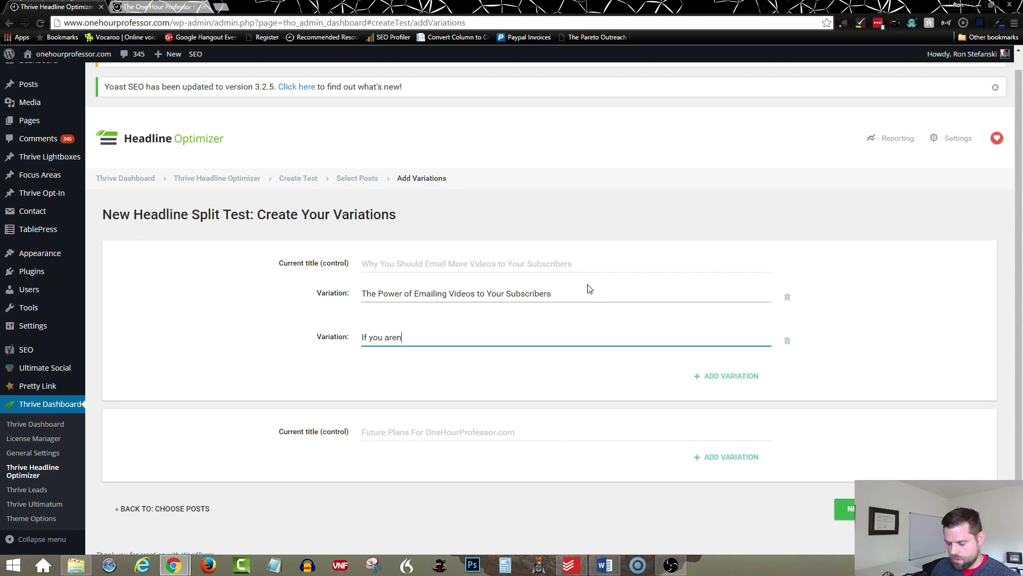
{"action": "type", "text": "'t using vid"}
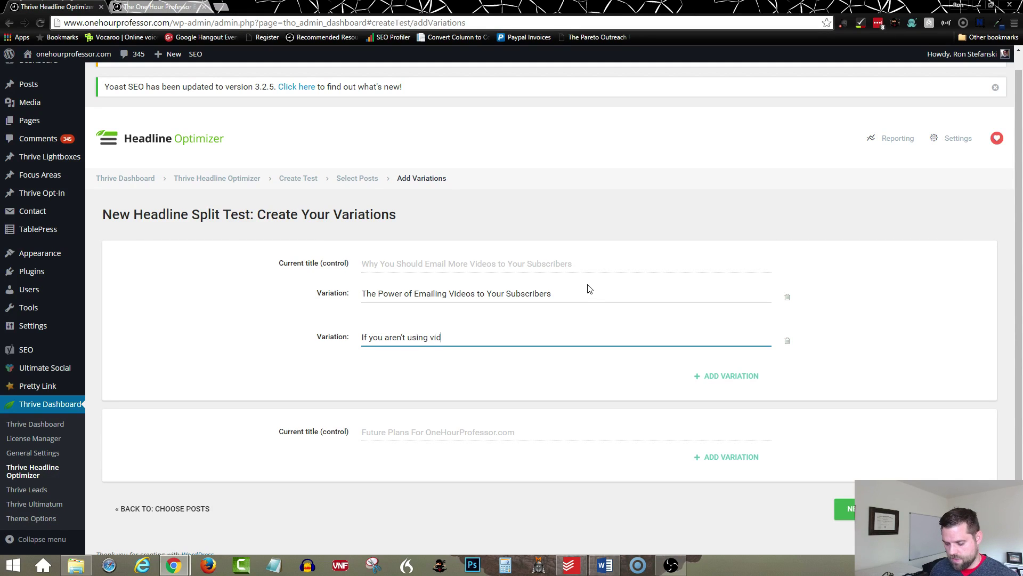
{"action": "type", "text": "eo"}
{"action": "key", "text": "BackSpace"}
{"action": "key", "text": "BackSpace"}
{"action": "key", "text": "BackSpace"}
{"action": "key", "text": "BackSpace"}
{"action": "key", "text": "BackSpace"}
{"action": "key", "text": "BackSpace"}
{"action": "key", "text": "BackSpace"}
{"action": "key", "text": "BackSpace"}
{"action": "key", "text": "BackSpace"}
{"action": "key", "text": "BackSpace"}
{"action": "key", "text": "BackSpace"}
{"action": "key", "text": "BackSpace"}
{"action": "key", "text": "BackSpace"}
{"action": "key", "text": "BackSpace"}
{"action": "key", "text": "BackSpace"}
{"action": "key", "text": "BackSpace"}
{"action": "key", "text": "BackSpace"}
{"action": "key", "text": "BackSpace"}
{"action": "key", "text": "BackSpace"}
{"action": "key", "text": "BackSpace"}
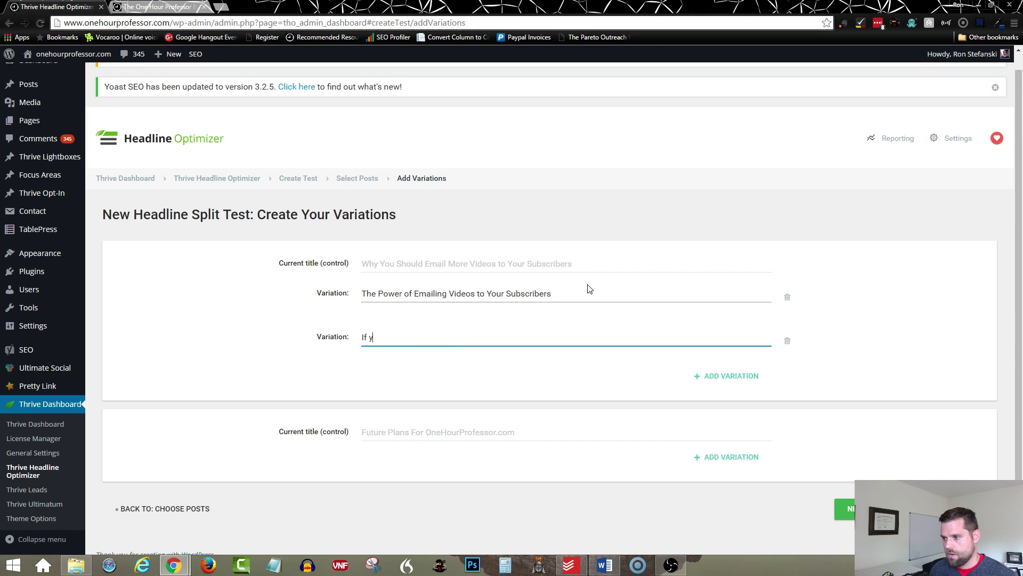
{"action": "type", "text": "You "}
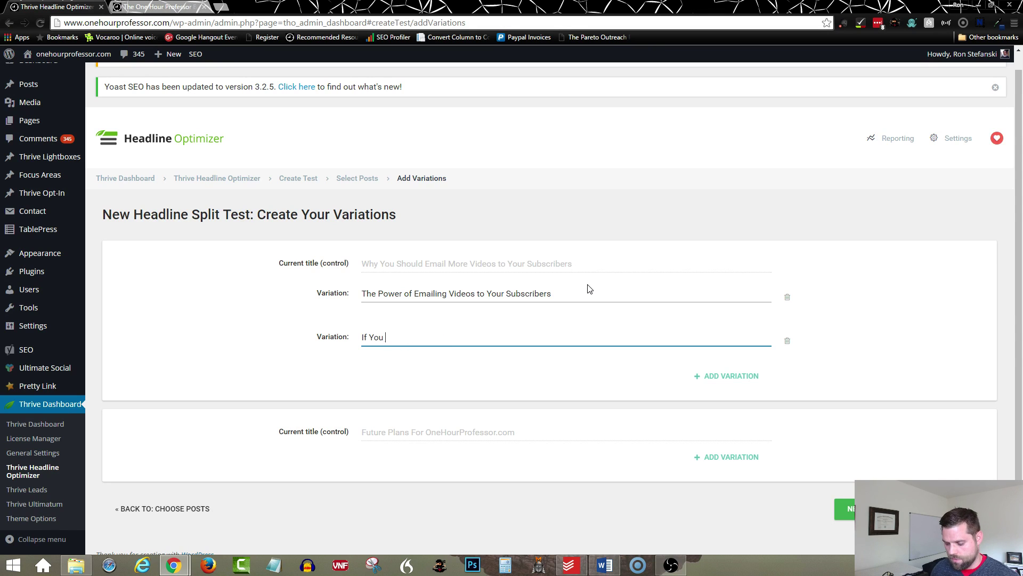
{"action": "type", "text": "Aren't Using Vid"}
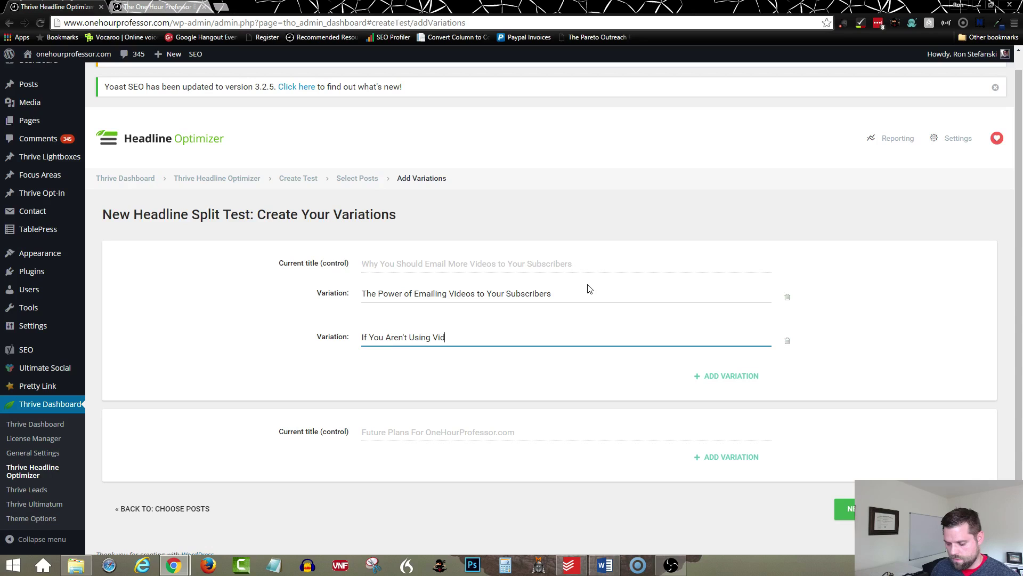
{"action": "type", "text": "eo For This, "}
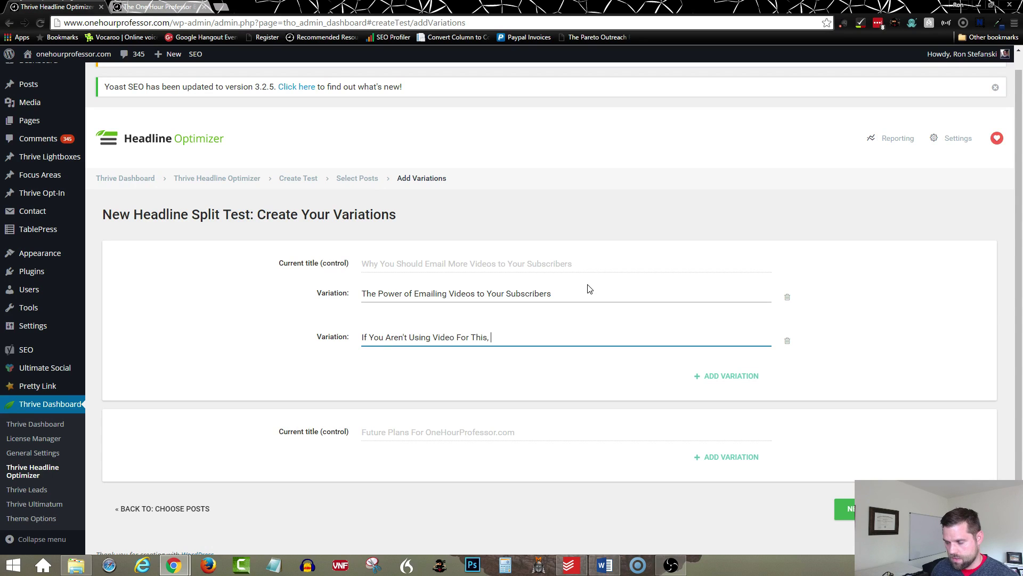
{"action": "type", "text": "You're Missing"}
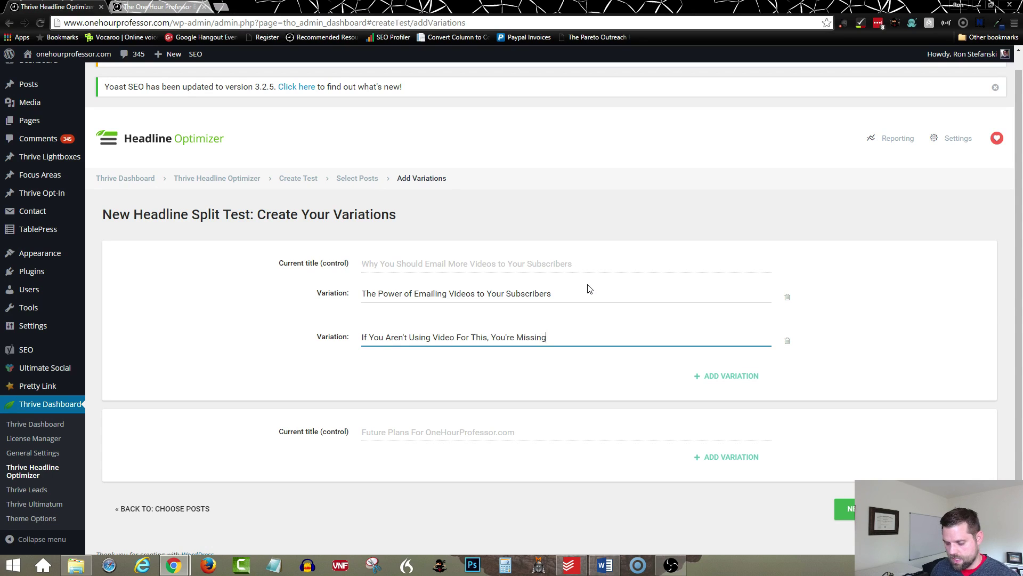
{"action": "type", "text": " out"}
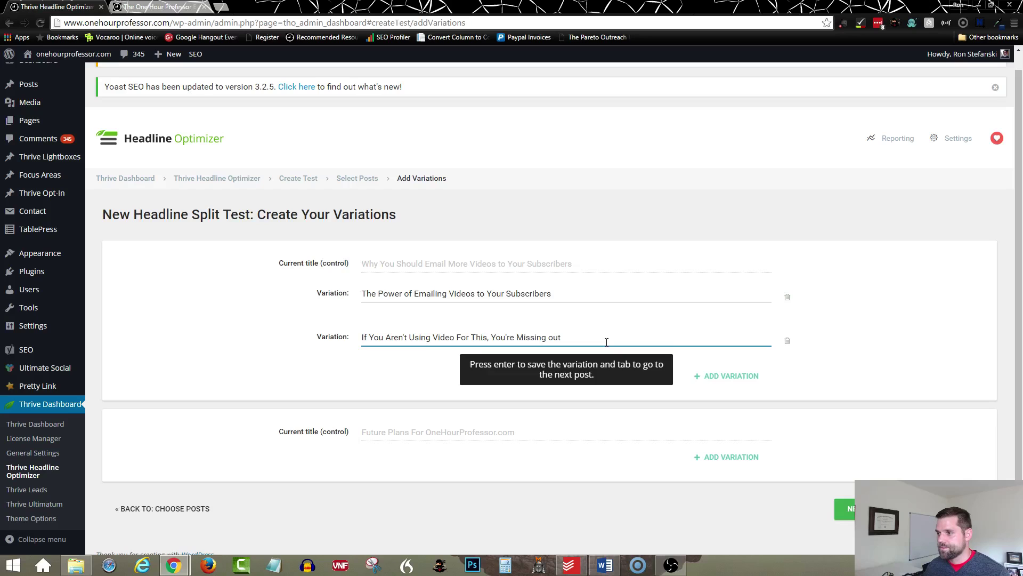
- Add the variation 'What The Future Holds For OHP' to the Future Plans post
{"action": "left_click", "coordinate": [725, 457]}
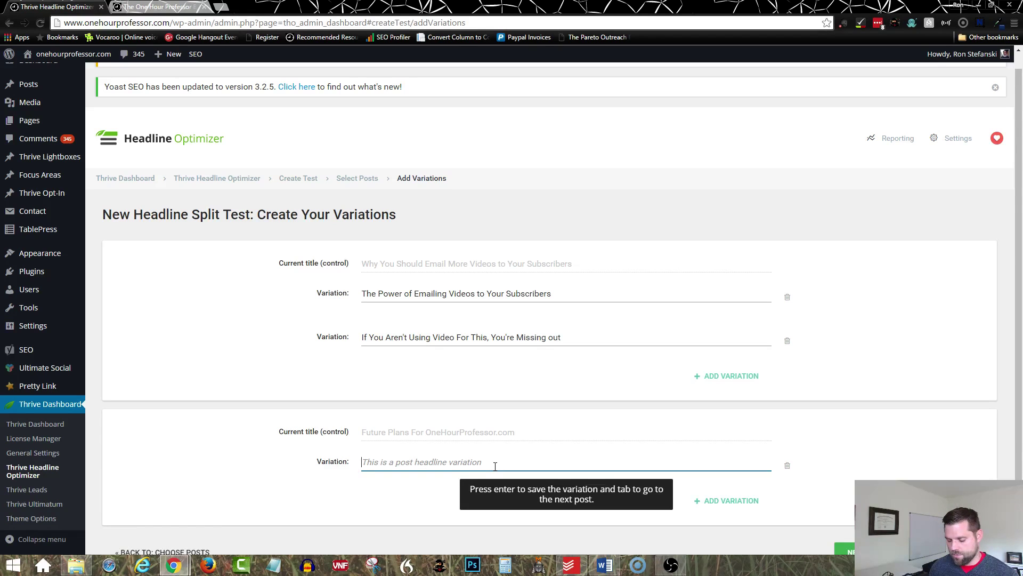
{"action": "type", "text": "What Th"}
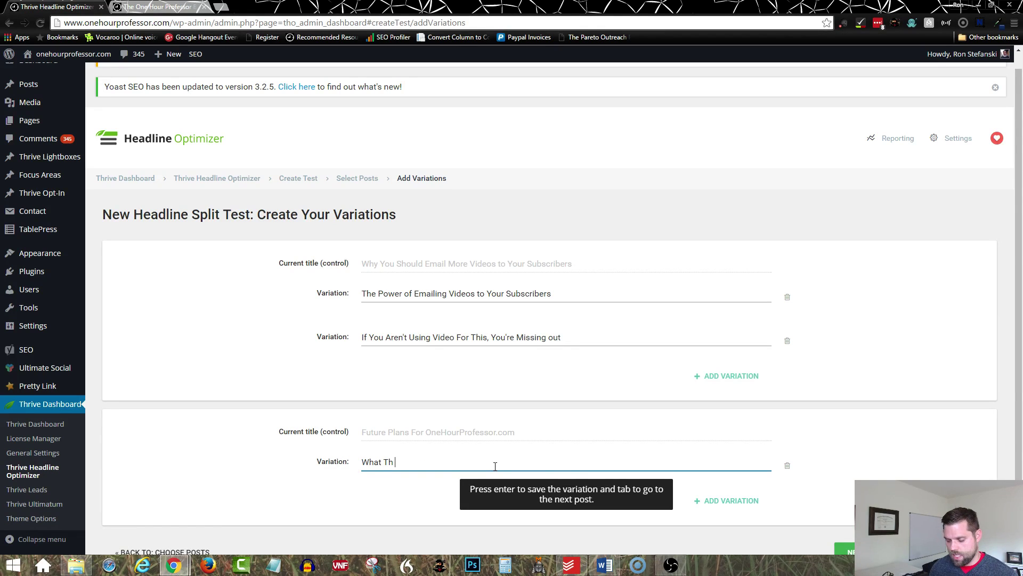
{"action": "type", "text": "e Future "}
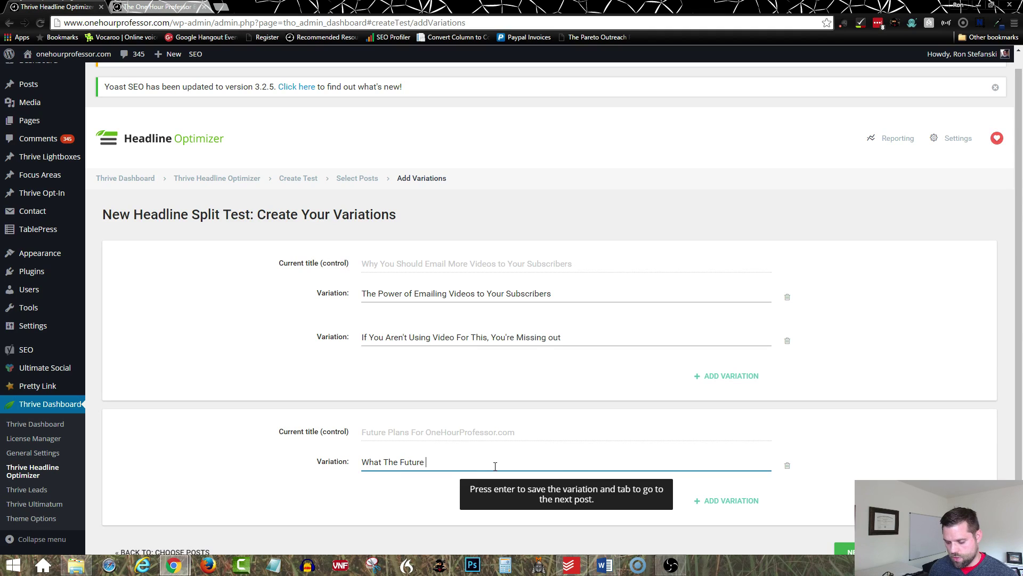
{"action": "type", "text": "Holds "}
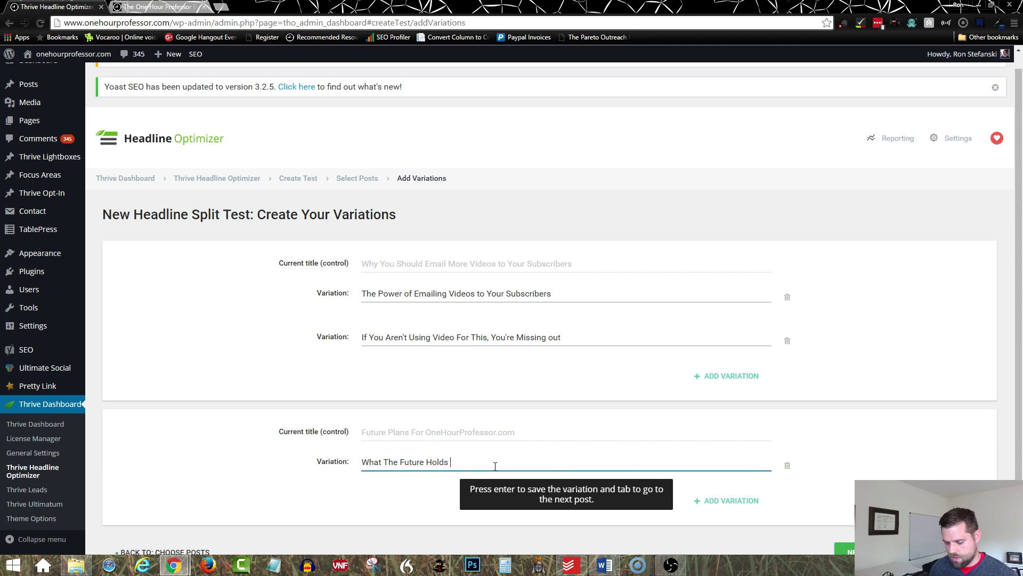
{"action": "type", "text": "For OHP"}
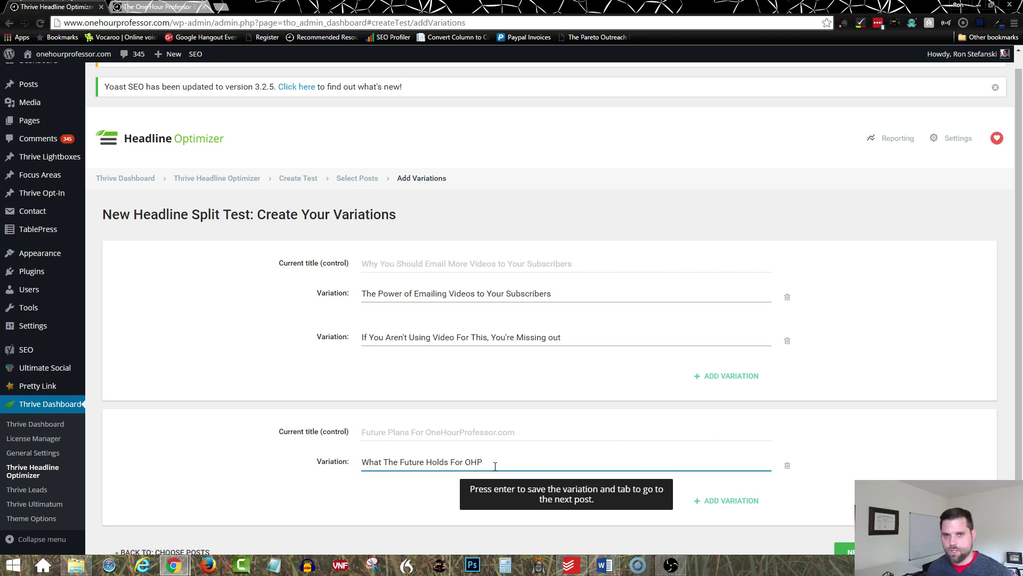
{"action": "key", "text": "Return"}
- Add its second variation, 'Changes Are On the Way For OHP'
{"action": "type", "text": "The Changes"}
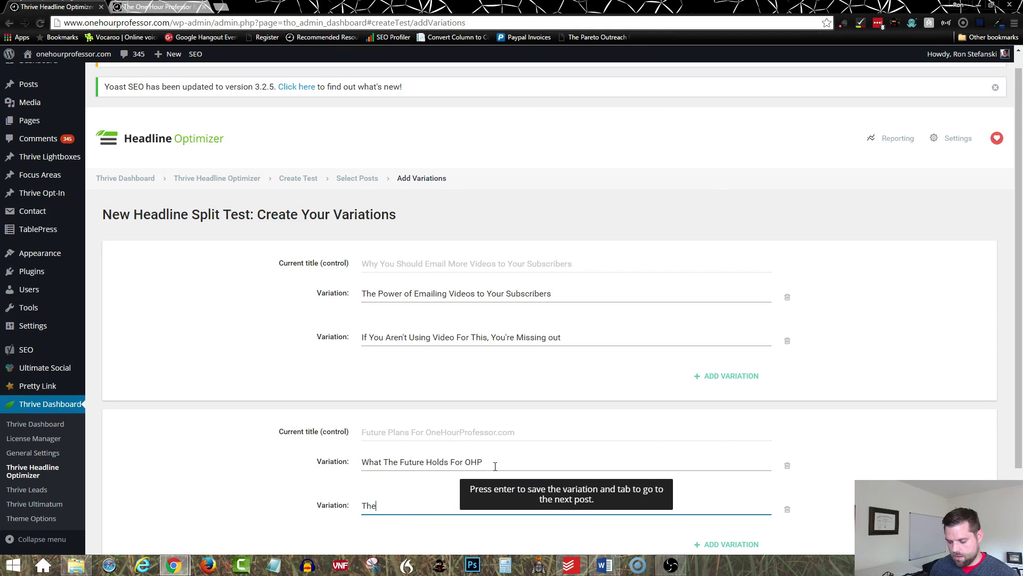
{"action": "key", "text": "BackSpace"}
{"action": "key", "text": "BackSpace"}
{"action": "key", "text": "BackSpace"}
{"action": "key", "text": "BackSpace"}
{"action": "key", "text": "BackSpace"}
{"action": "key", "text": "BackSpace"}
{"action": "key", "text": "BackSpace"}
{"action": "key", "text": "BackSpace"}
{"action": "key", "text": "BackSpace"}
{"action": "key", "text": "BackSpace"}
{"action": "key", "text": "BackSpace"}
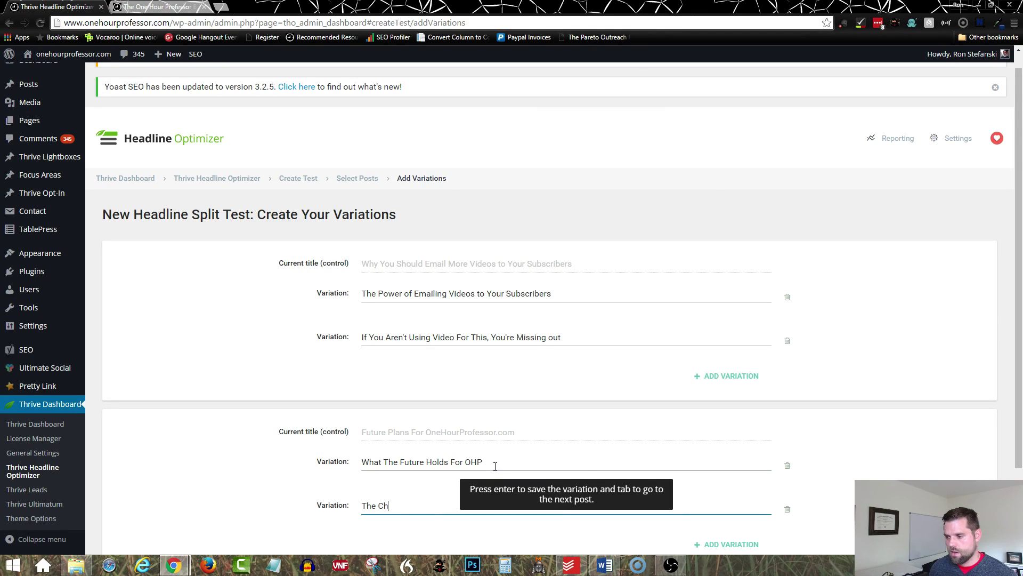
{"action": "type", "text": "Changes Are On"}
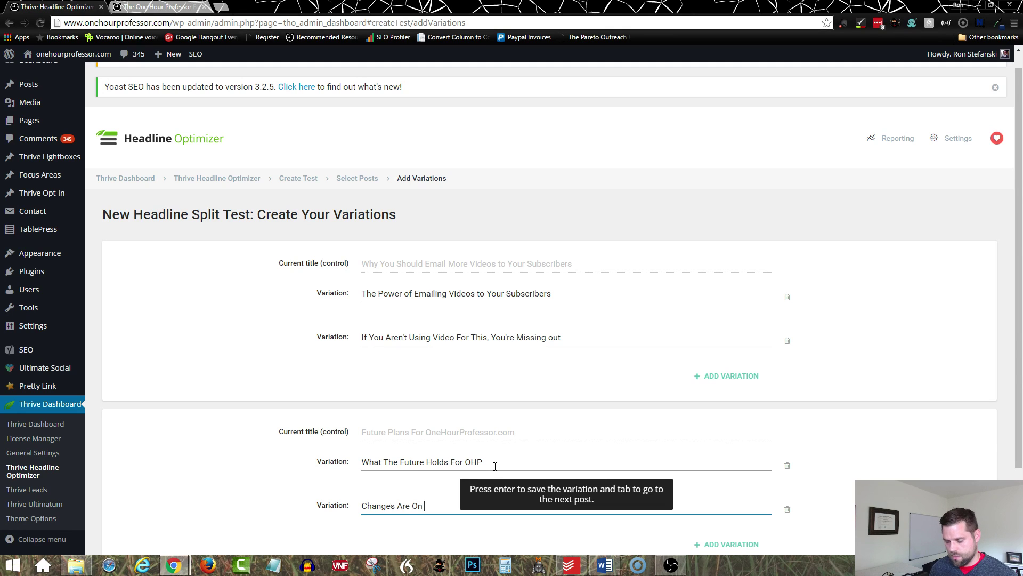
{"action": "type", "text": " the Way For OHP"}
{"action": "key", "text": "Return"}
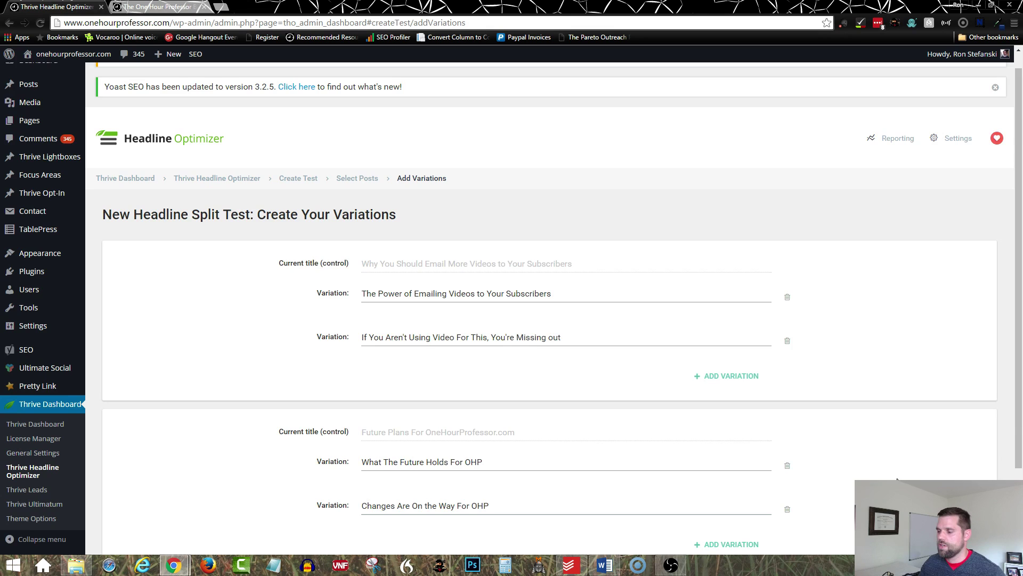
{"action": "scroll", "coordinate": [897, 480], "scroll_direction": "down", "scroll_amount": 3}
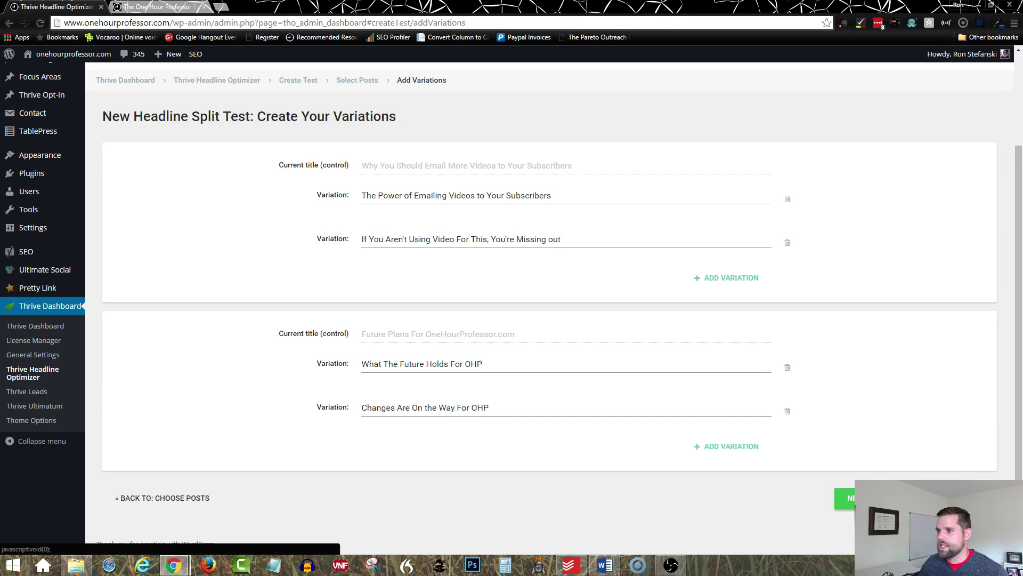
- Move on to test criteria and turn default engagement settings off to view signals, then back on
{"action": "left_click", "coordinate": [846, 498]}
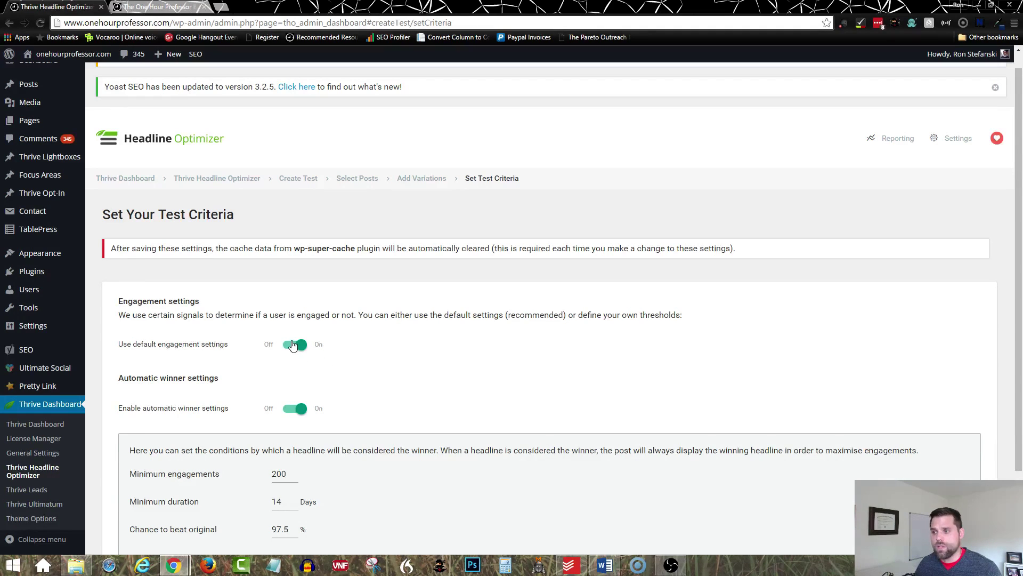
{"action": "scroll", "coordinate": [356, 385], "scroll_direction": "down", "scroll_amount": 2}
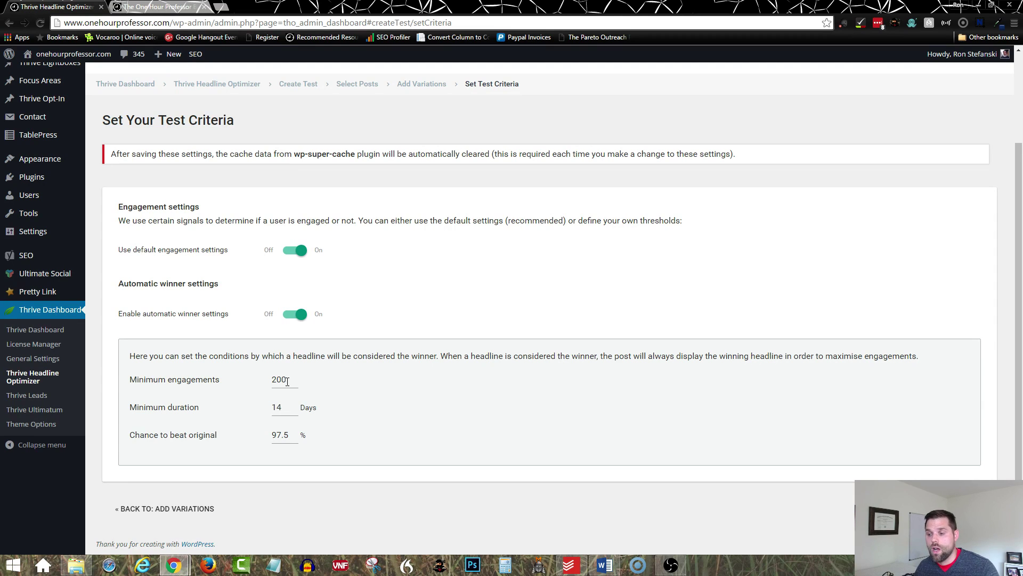
{"action": "left_click", "coordinate": [300, 252]}
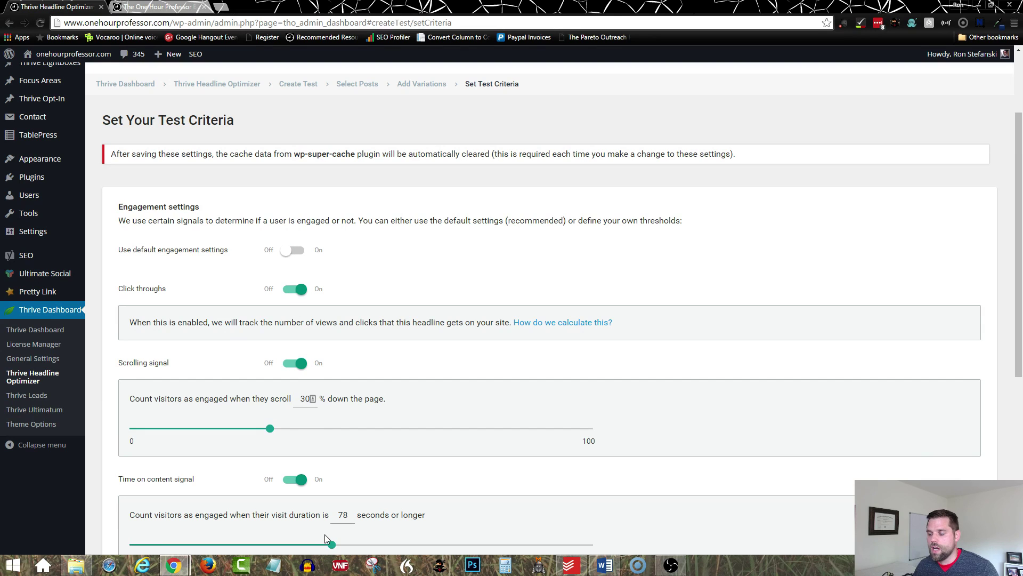
{"action": "left_click", "coordinate": [286, 252]}
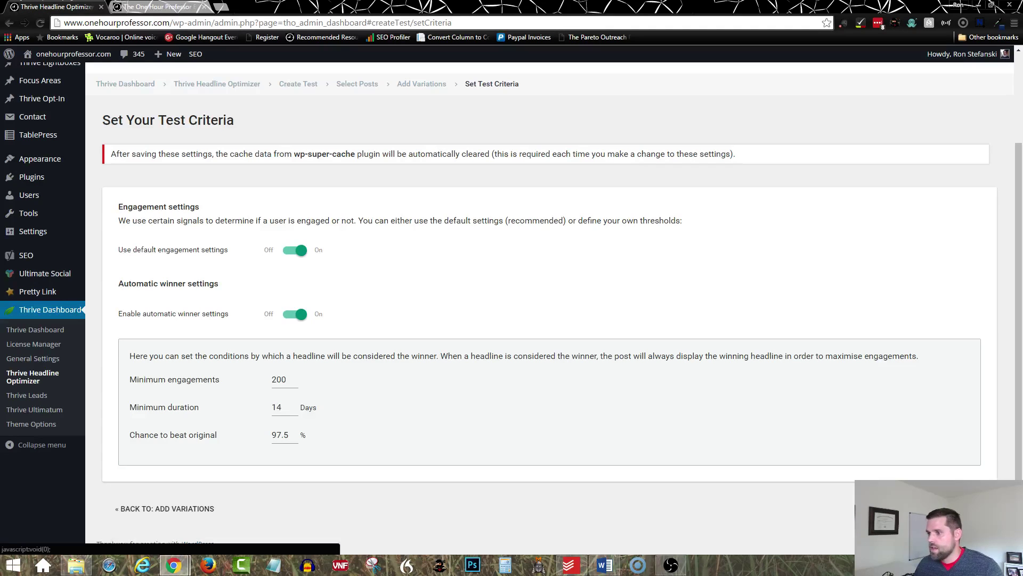
- Start the tests and review both posts listed under Content With Currently Active Tests
{"action": "left_click", "coordinate": [938, 508]}
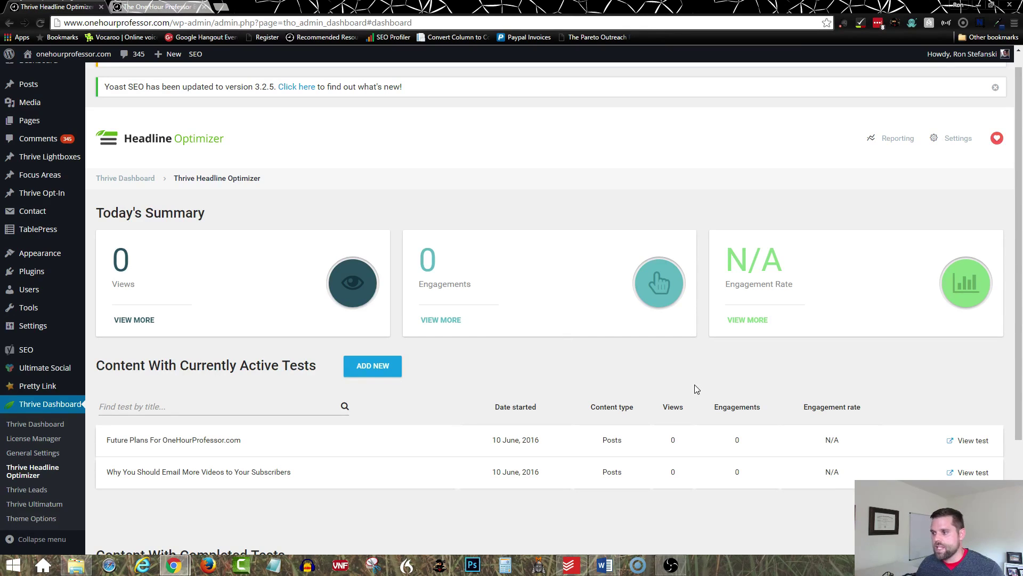
{"action": "scroll", "coordinate": [696, 387], "scroll_direction": "down", "scroll_amount": 1}
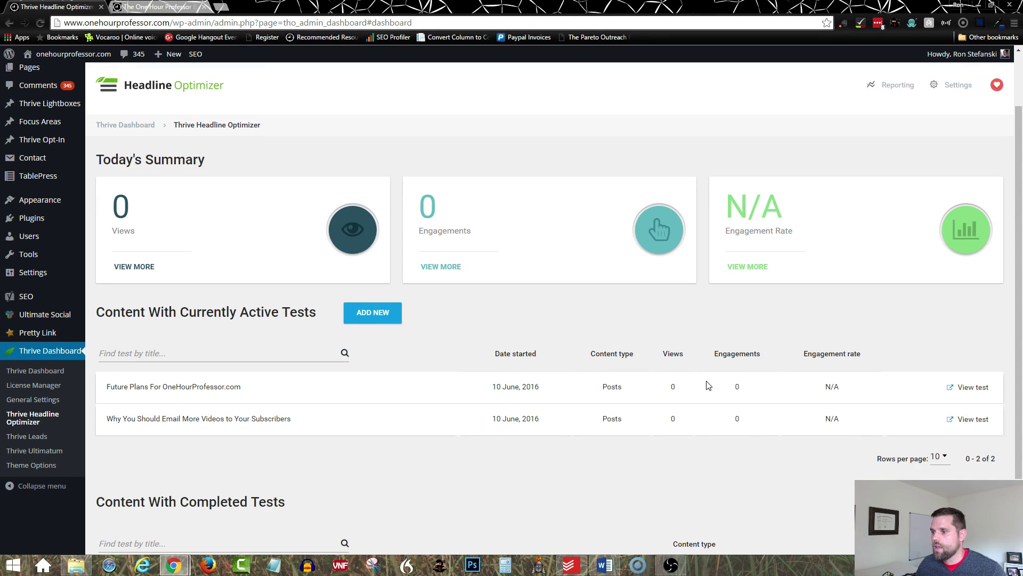
{"action": "scroll", "coordinate": [609, 331], "scroll_direction": "down", "scroll_amount": 2}
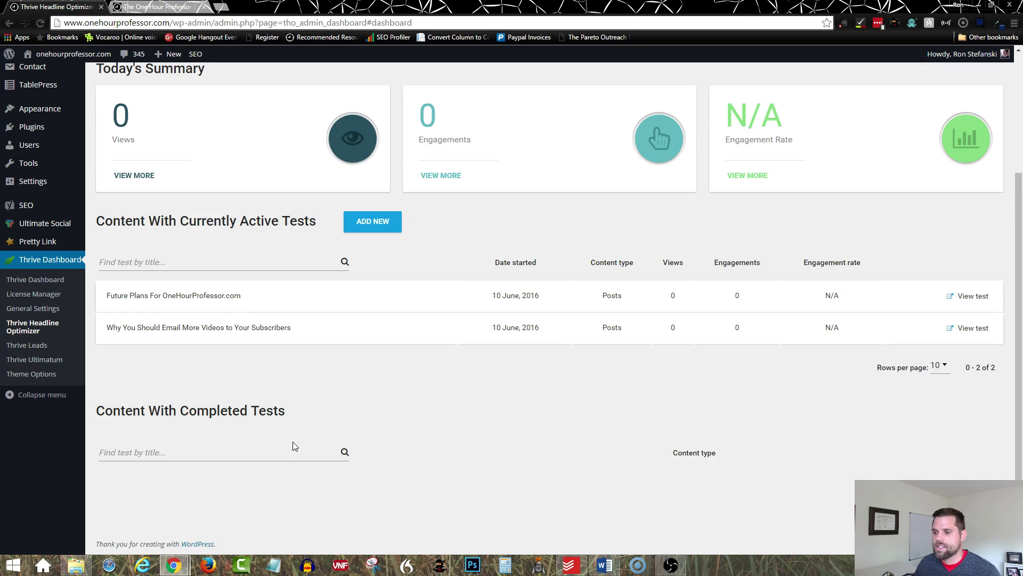
{"action": "scroll", "coordinate": [296, 421], "scroll_direction": "up", "scroll_amount": 1}
{"action": "scroll", "coordinate": [277, 390], "scroll_direction": "up", "scroll_amount": 2}
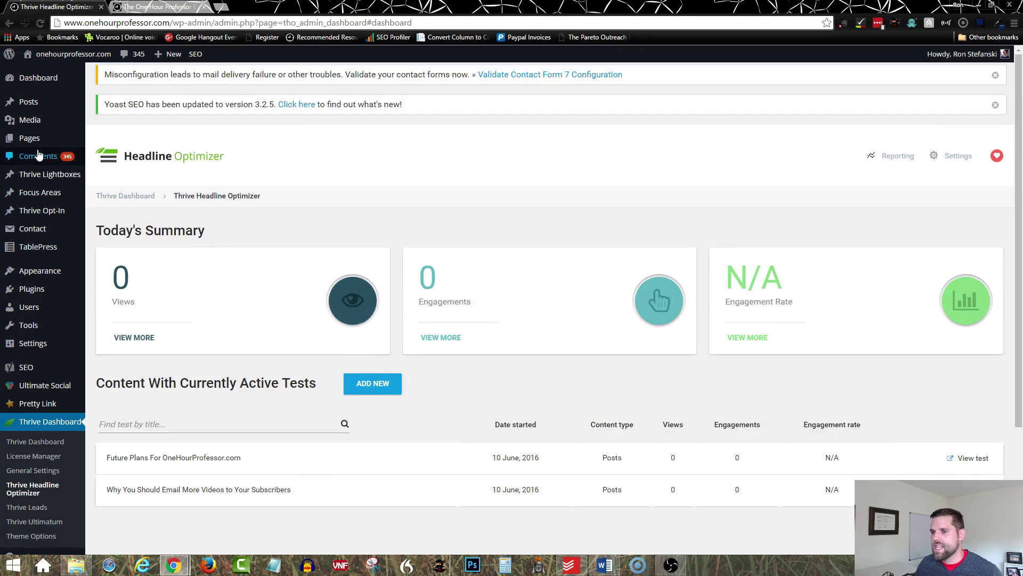
- Open the 'Why You Should Email More Videos to Your Subscribers' post for editing from All Posts
{"action": "mouse_move", "coordinate": [38, 145]}
{"action": "mouse_move", "coordinate": [46, 104]}
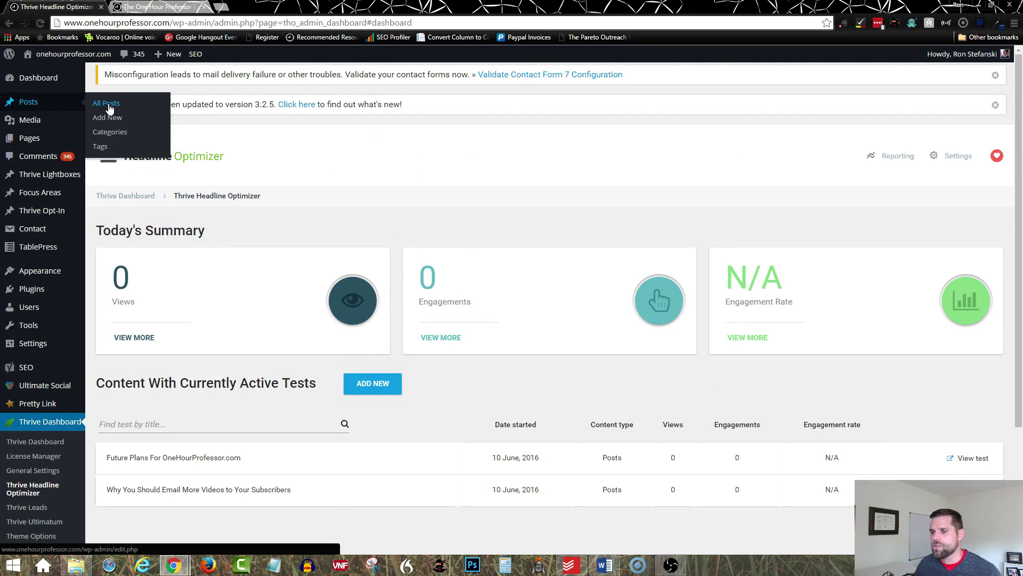
{"action": "left_click", "coordinate": [109, 106]}
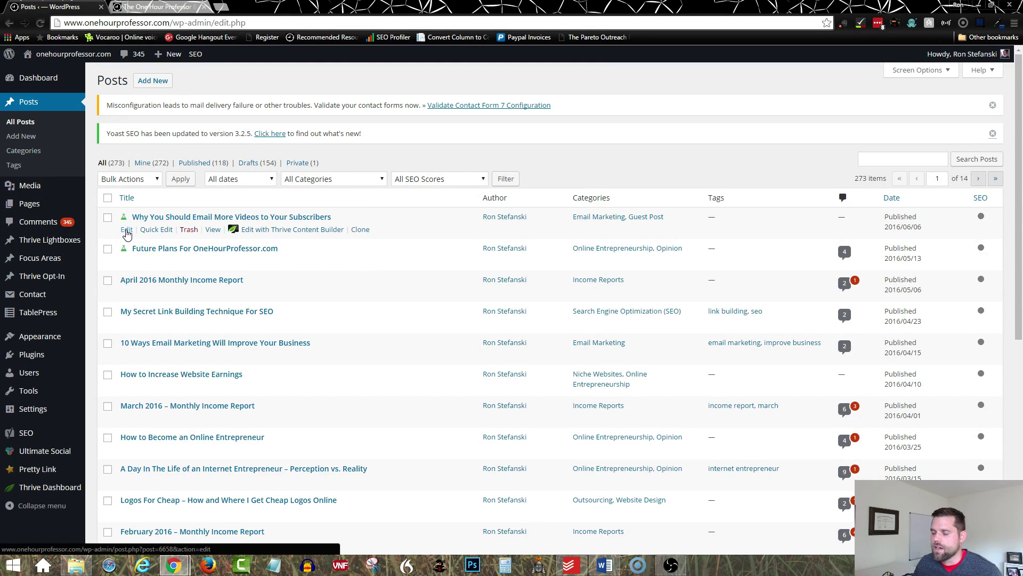
{"action": "left_click", "coordinate": [126, 230]}
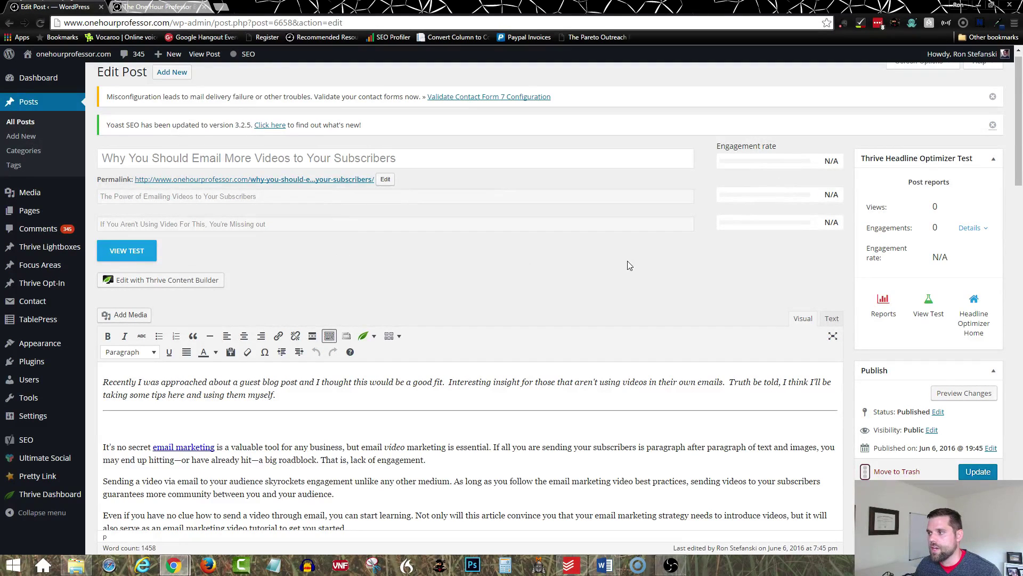
- Dismiss the contact form misconfiguration and Yoast SEO update notices
{"action": "scroll", "coordinate": [741, 283], "scroll_direction": "up", "scroll_amount": 1}
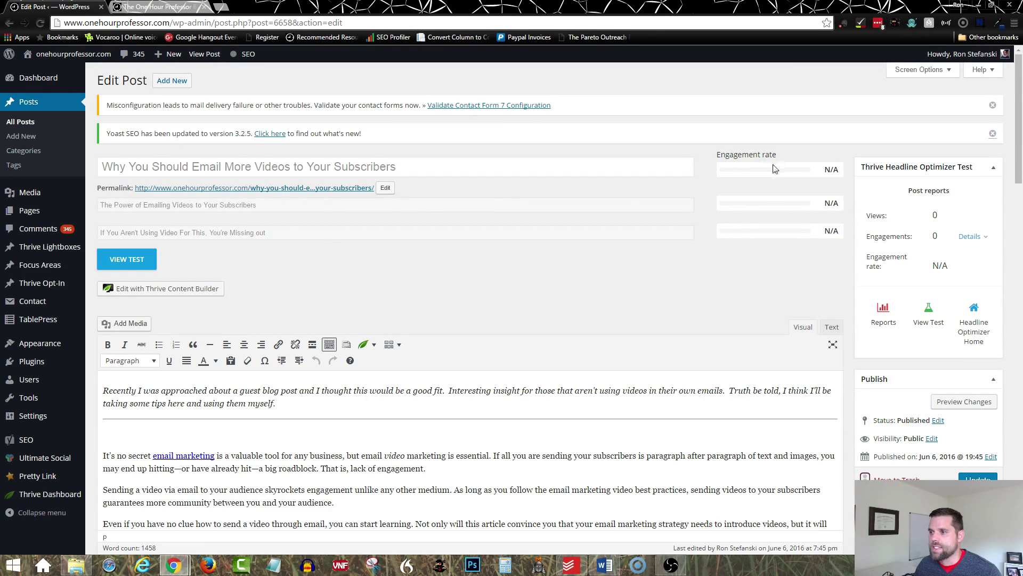
{"action": "left_click", "coordinate": [993, 105]}
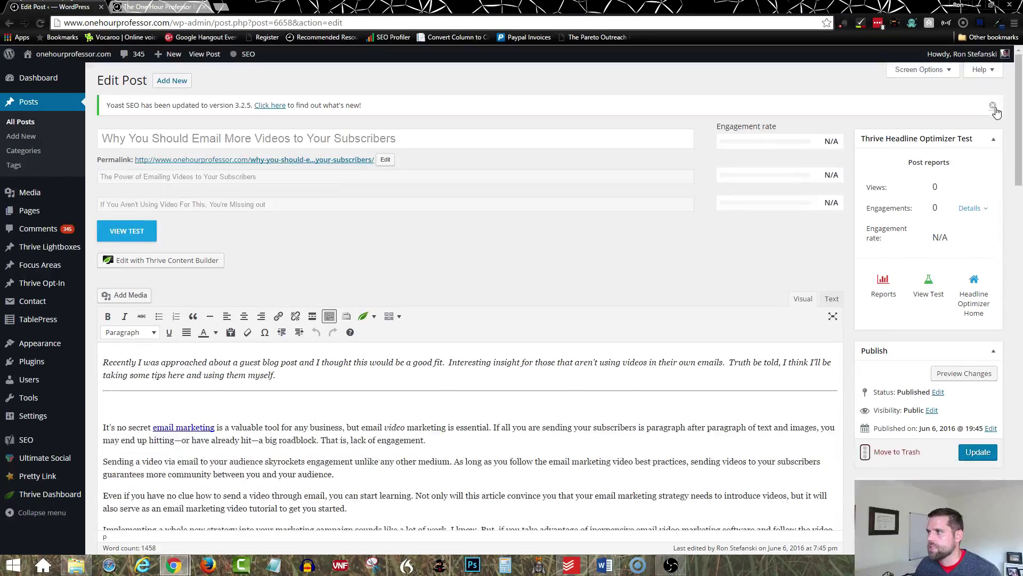
{"action": "left_click", "coordinate": [992, 105]}
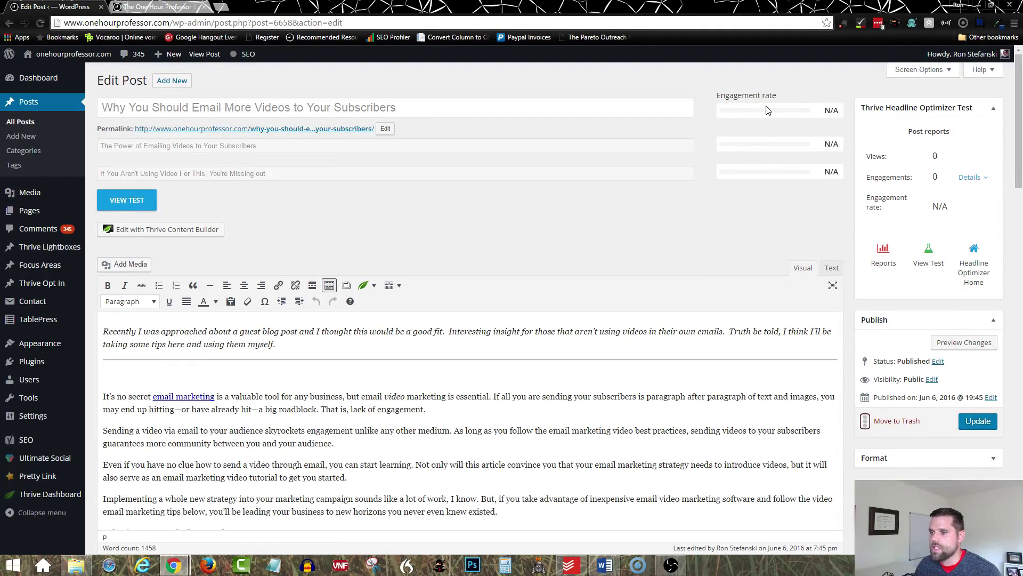